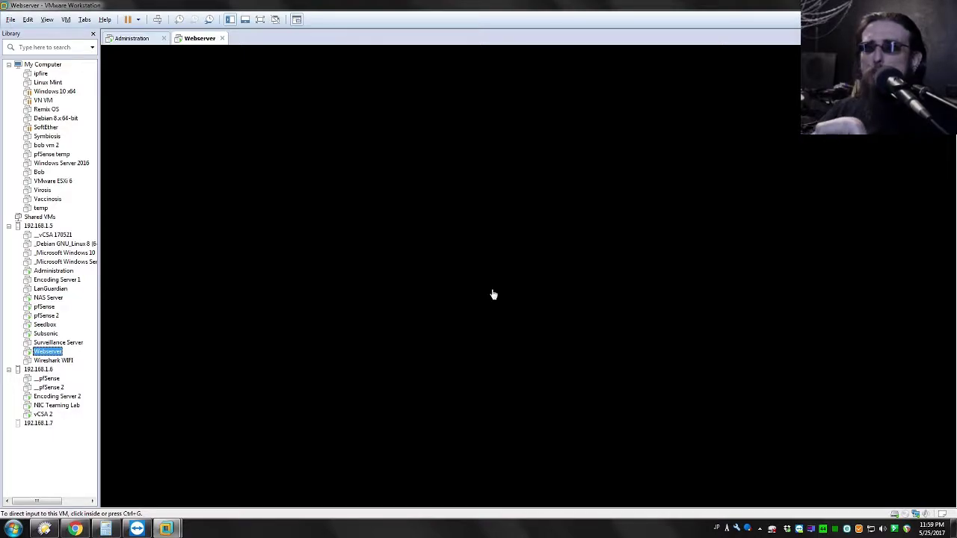
Bring up the Webserver virtual machine's desktop and reposition its Command Prompt window over Server Manager.
left_click(493, 295)
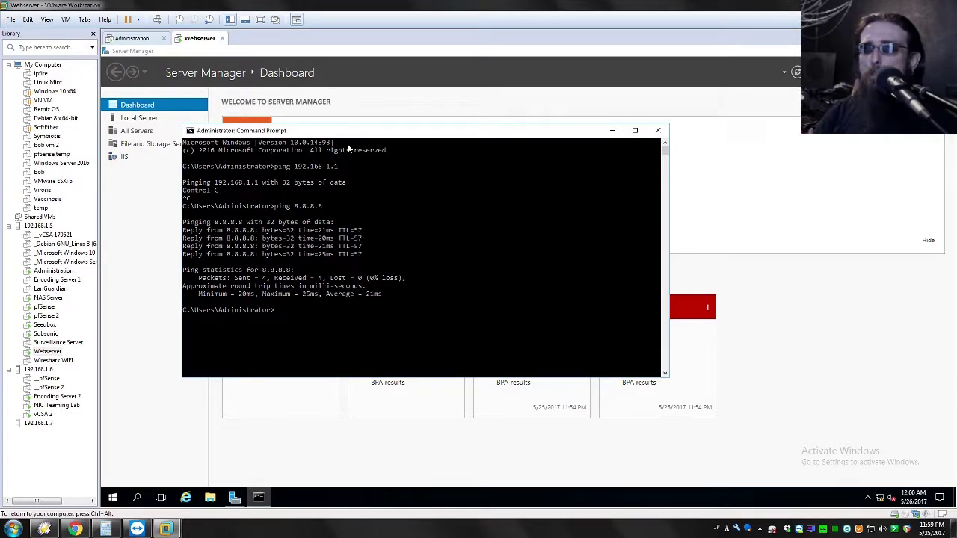
mouse_move(342, 135)
left_mouse_down()
mouse_move(322, 146)
mouse_move(376, 142)
mouse_move(350, 141)
left_mouse_up()
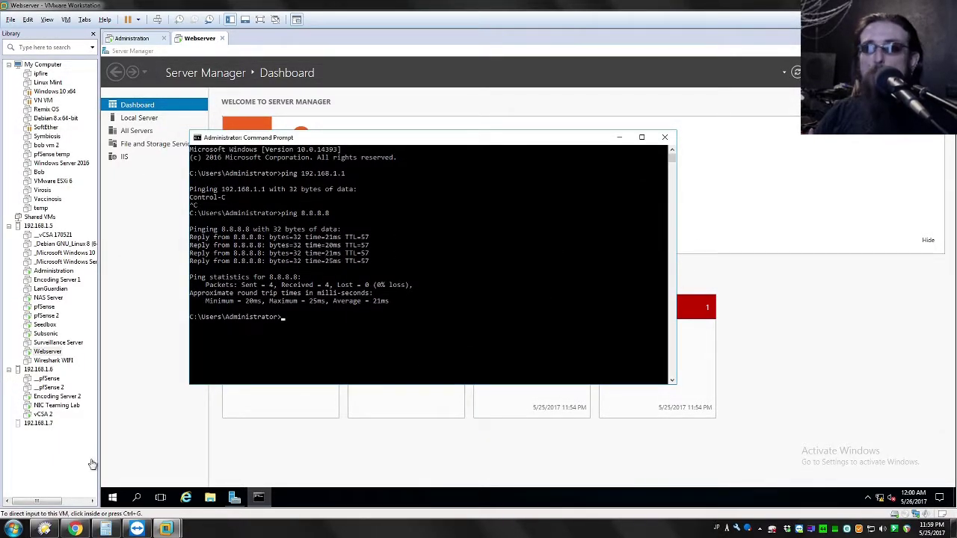
left_click_drag(397, 146, 411, 157)
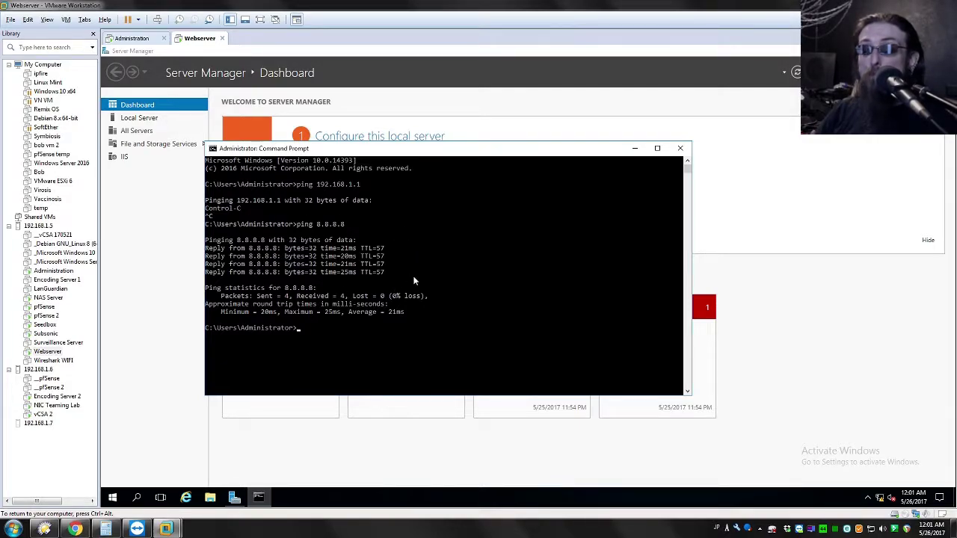
View the pfSense 2 virtual machine on host 192.168.1.5 and close its view again.
left_click(42, 316)
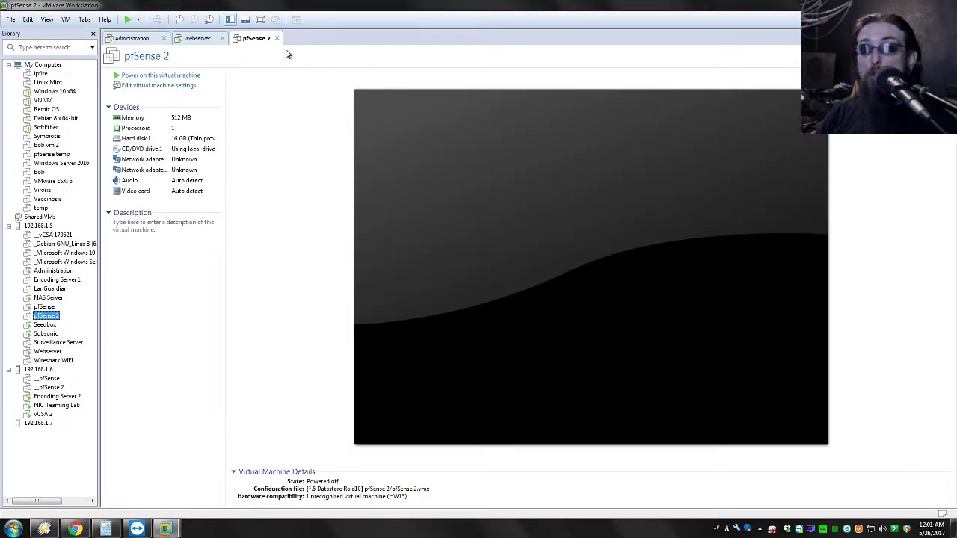
left_click(276, 38)
Rerun the ping to 8.8.8.8 in the Webserver's Command Prompt.
left_click(428, 227)
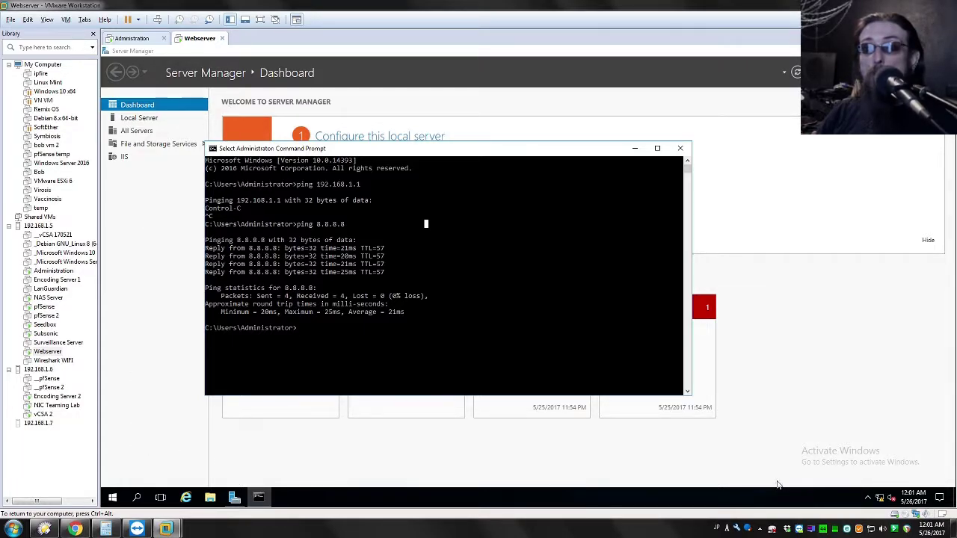
key("Up")
key("Return")
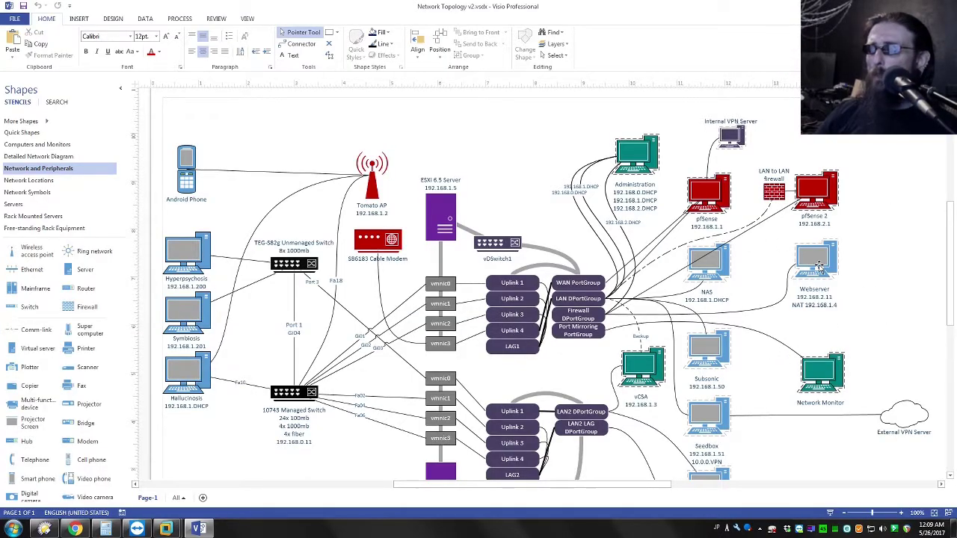
Trace the Webserver's path in the topology diagram through the Firewall DPortGroup and vmnic0 to the 10743 Managed Switch.
left_click(819, 267)
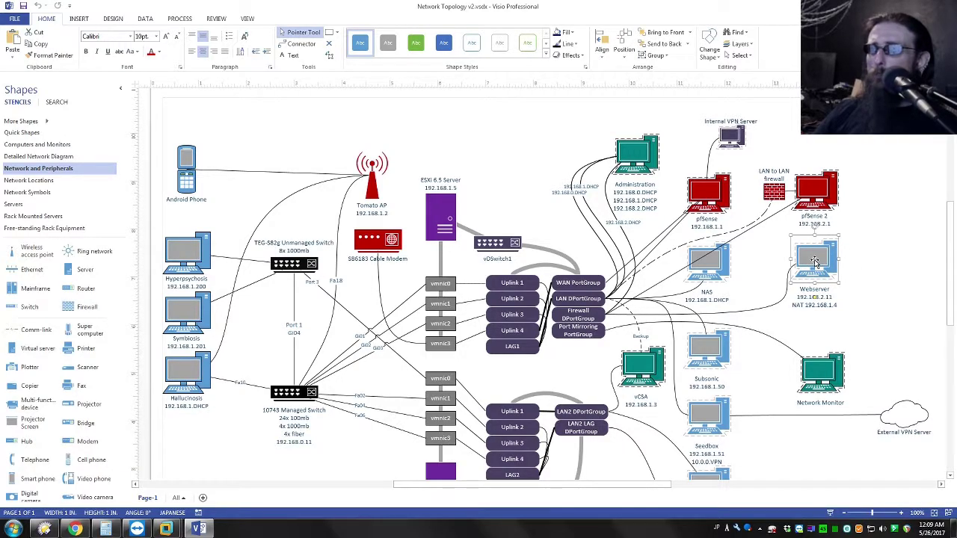
left_click(594, 313)
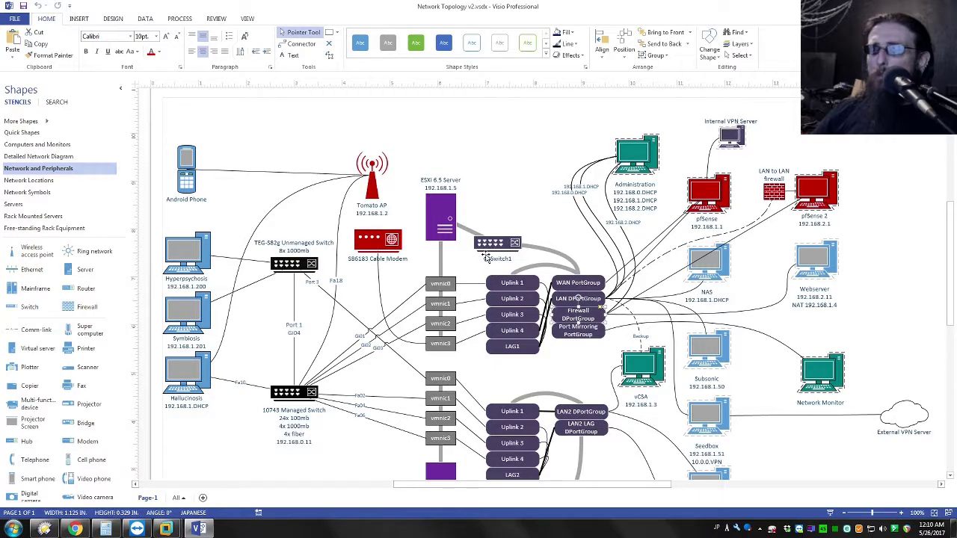
left_click(560, 242)
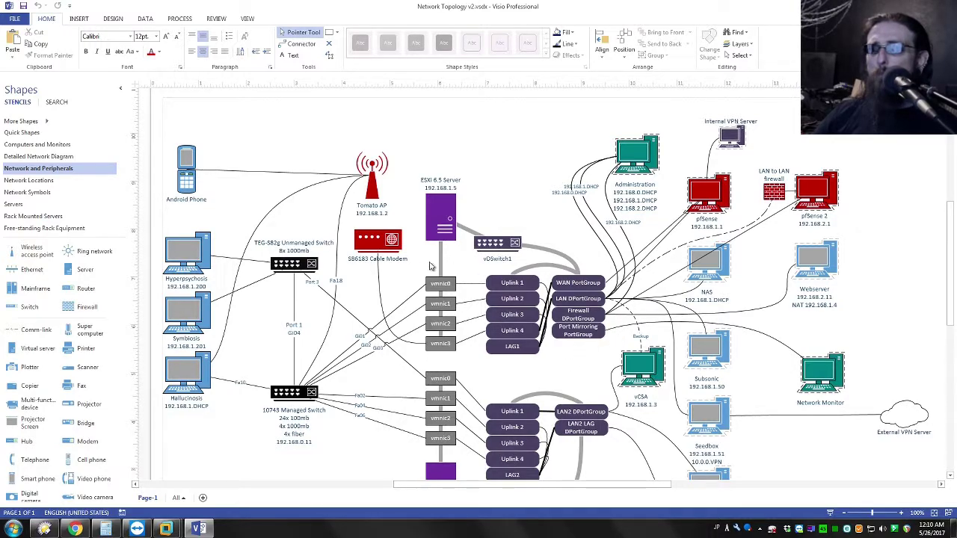
left_click(822, 262)
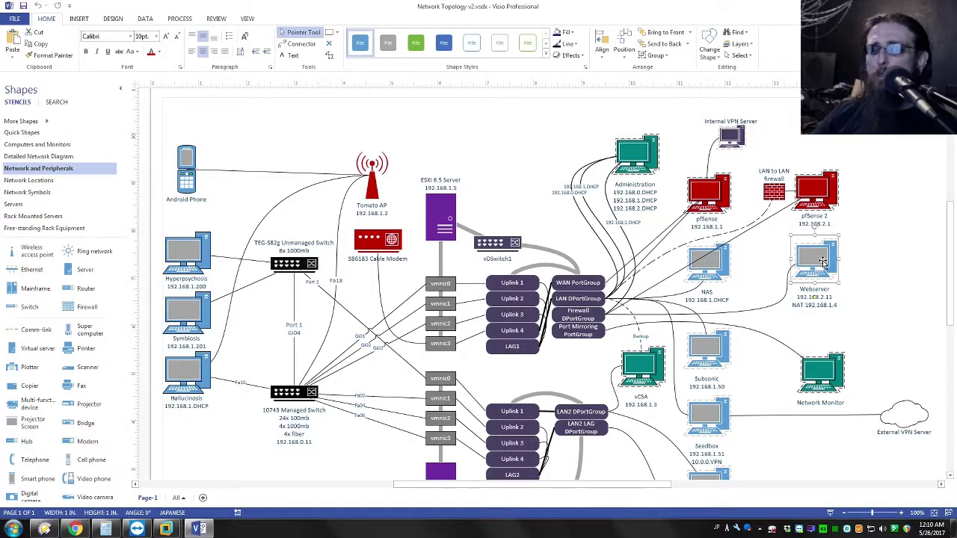
left_click(438, 285)
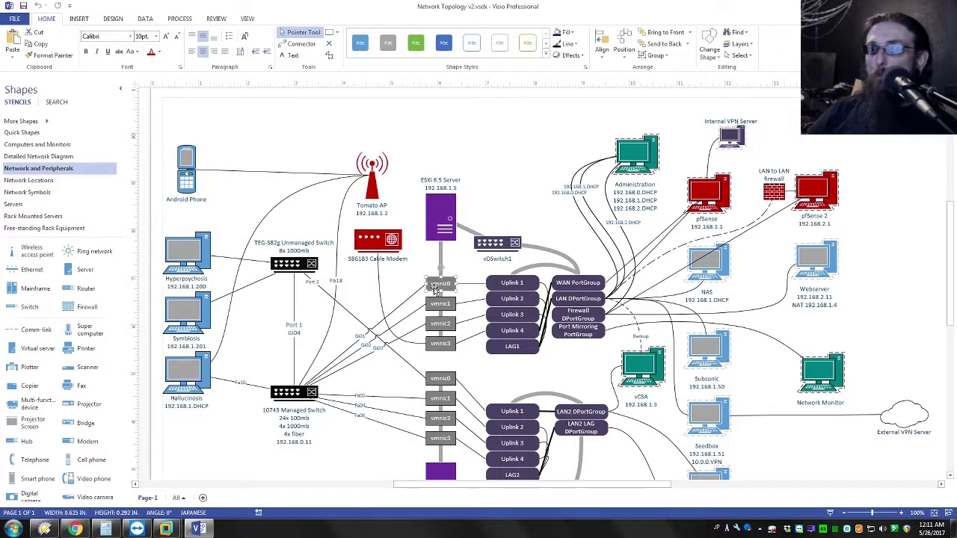
left_click(355, 351)
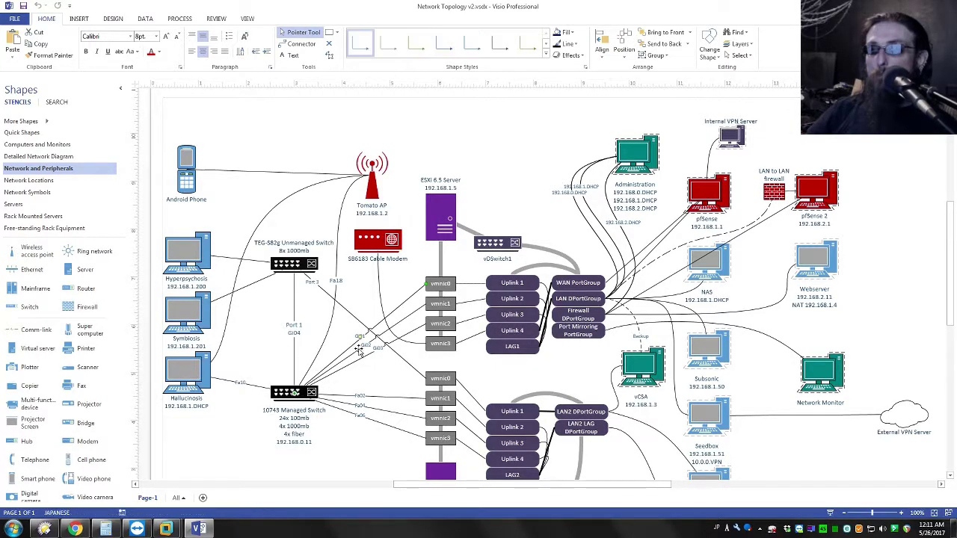
left_click(394, 379)
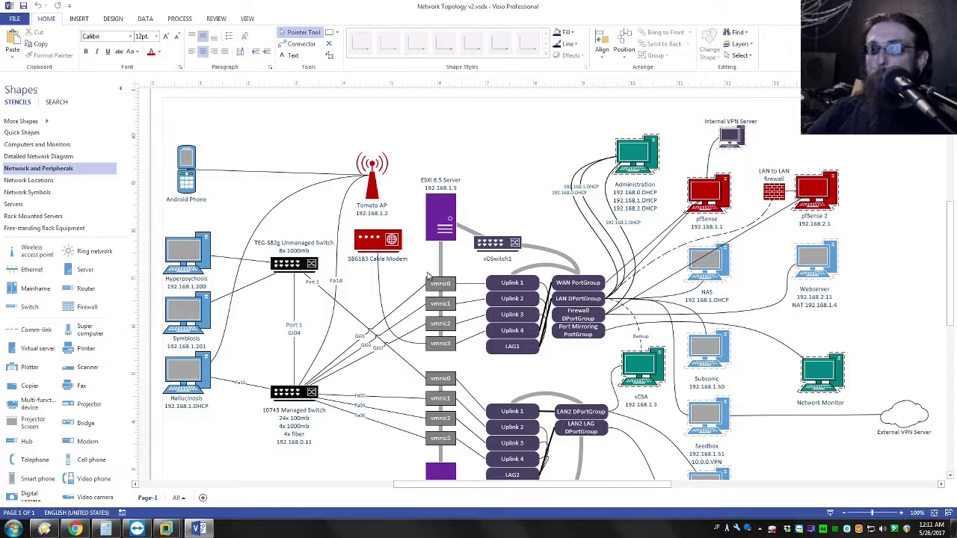
left_click_drag(423, 272, 334, 392)
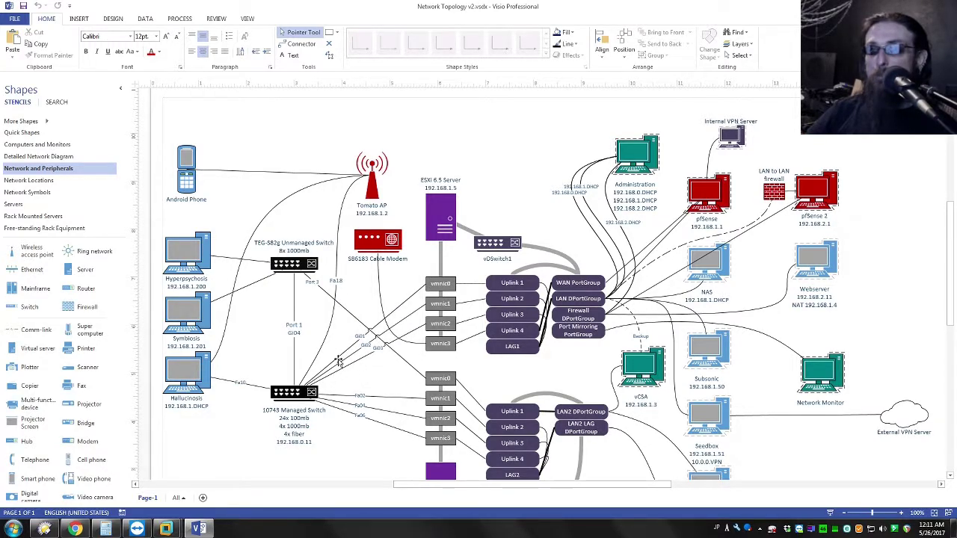
left_click(292, 391)
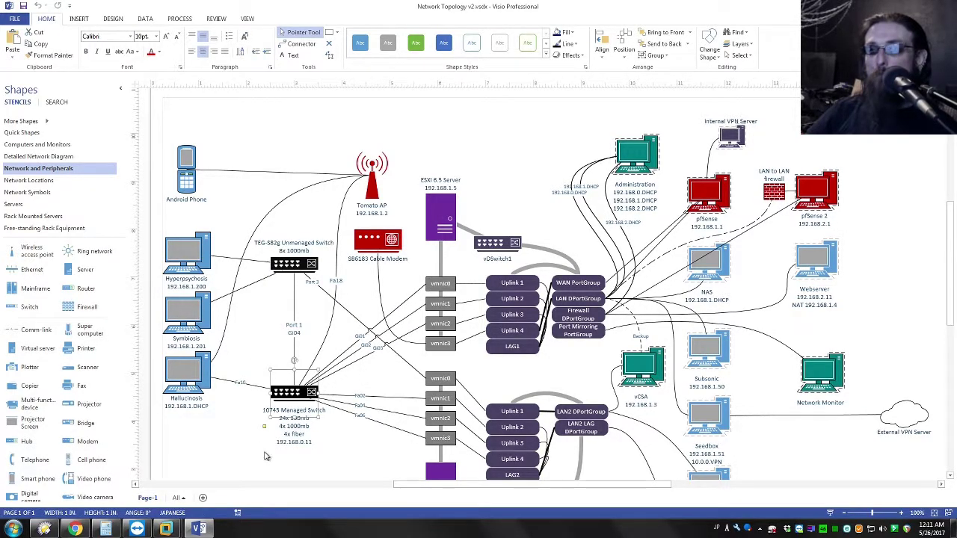
left_click(324, 449)
left_click(293, 399)
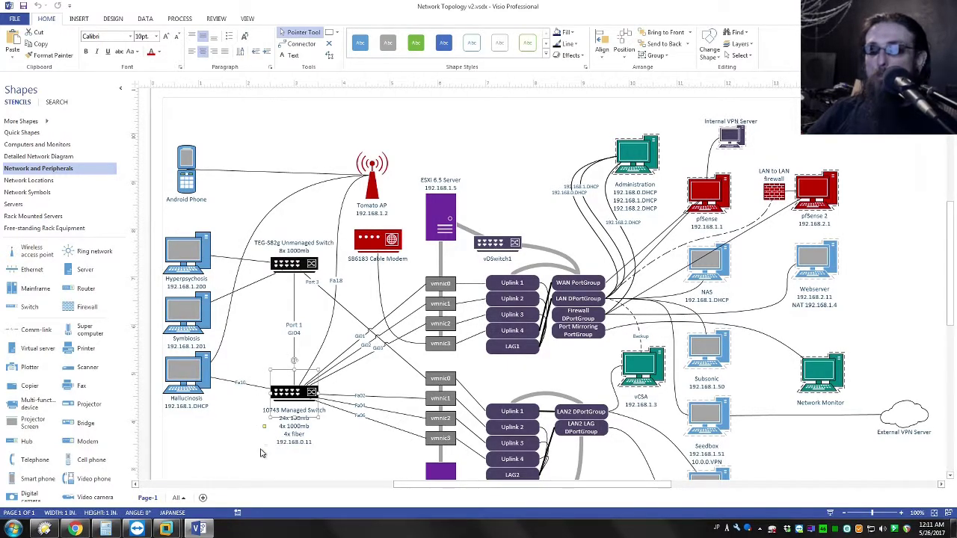
left_click(333, 450)
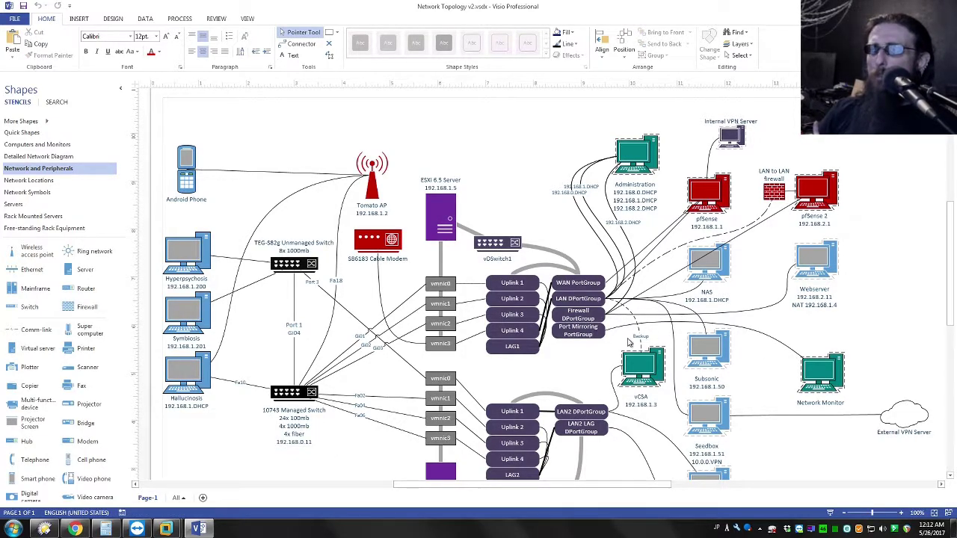
Examine how the Webserver, pfSense, the vDSwitch1 port groups and uplinks, and the 10743 Managed Switch connect in the topology diagram.
left_click(814, 272)
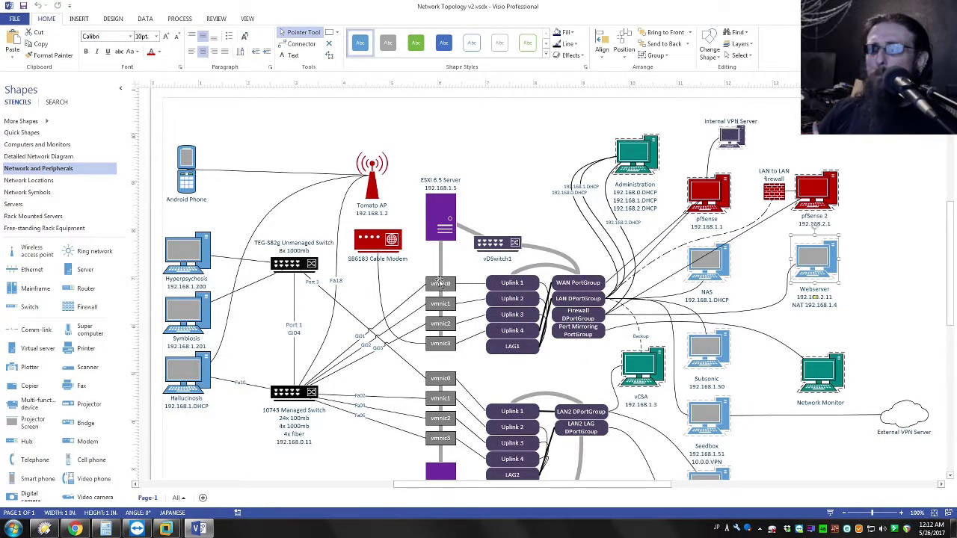
left_click(713, 193)
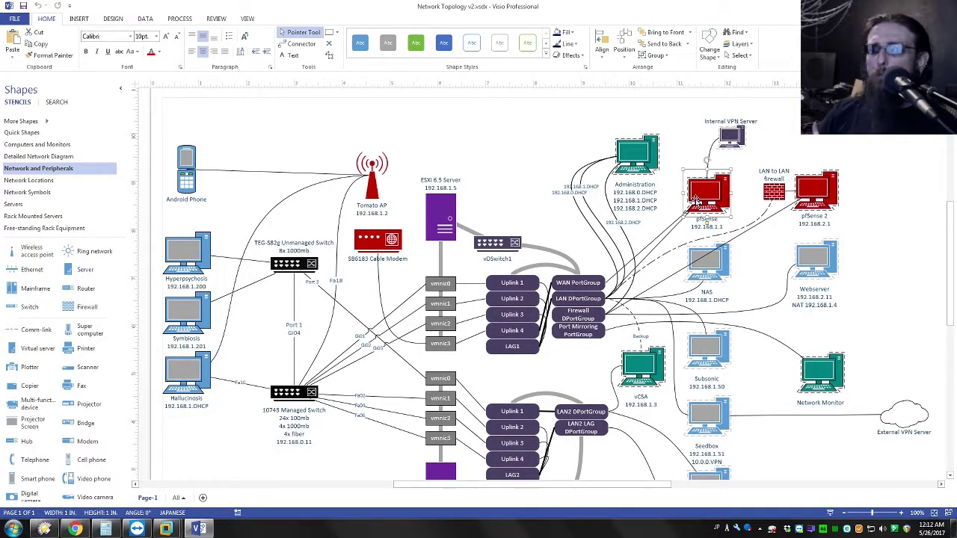
left_click(899, 254)
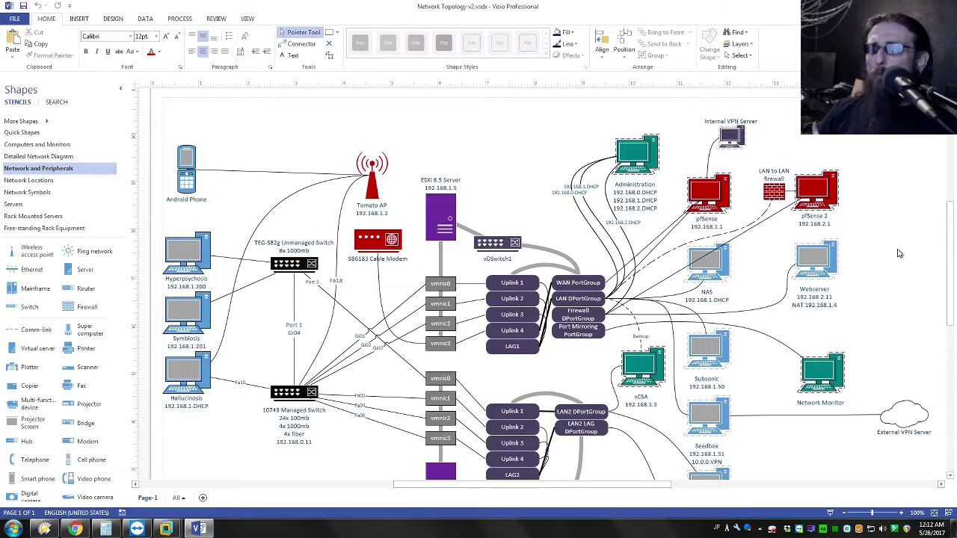
left_click_drag(417, 263, 612, 368)
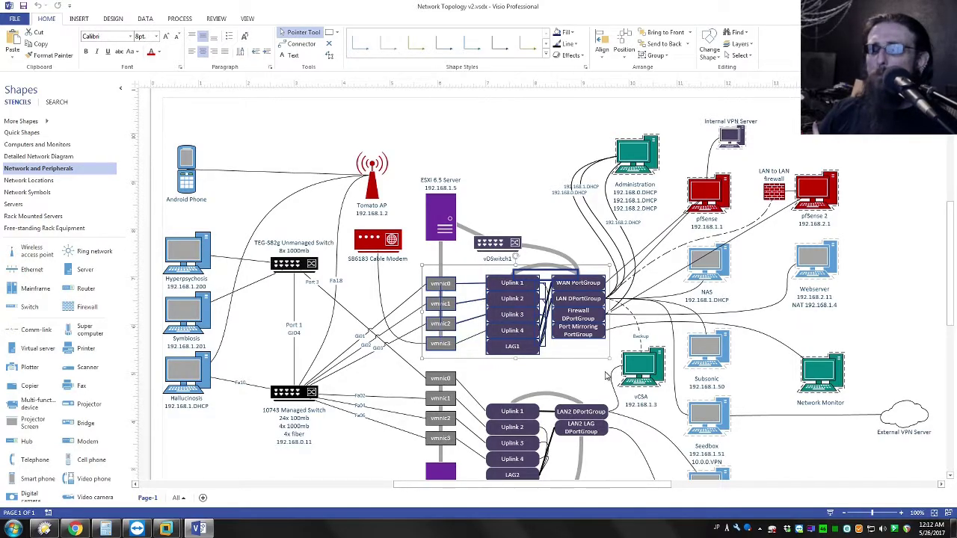
left_click(607, 364)
left_click_drag(609, 364, 408, 265)
left_click(703, 195)
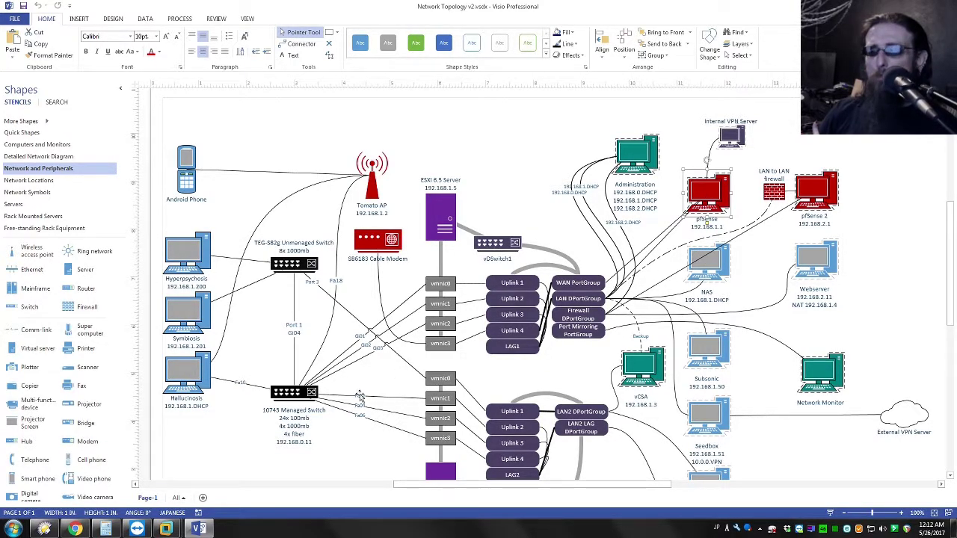
left_click(294, 397)
left_click_drag(254, 363, 334, 464)
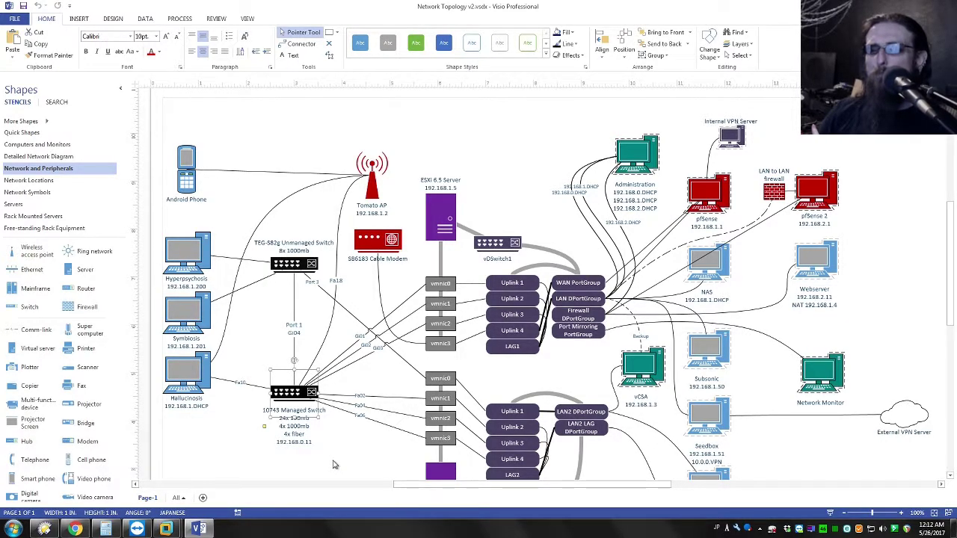
left_click(817, 298)
scroll(817, 297, "down", 1)
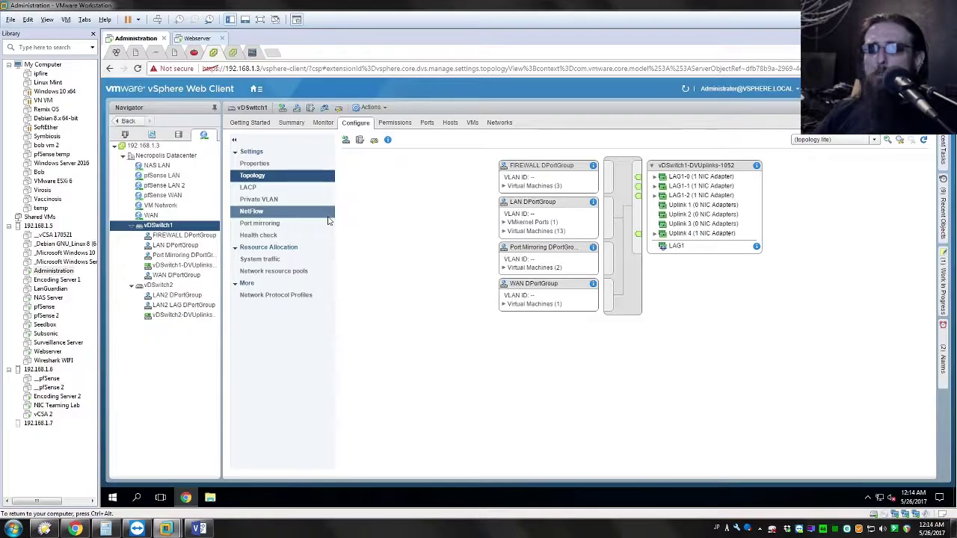
Set the FIREWALL DPortGroup's VLAN type to VLAN with VLAN ID 100 and apply the settings.
left_click(550, 172)
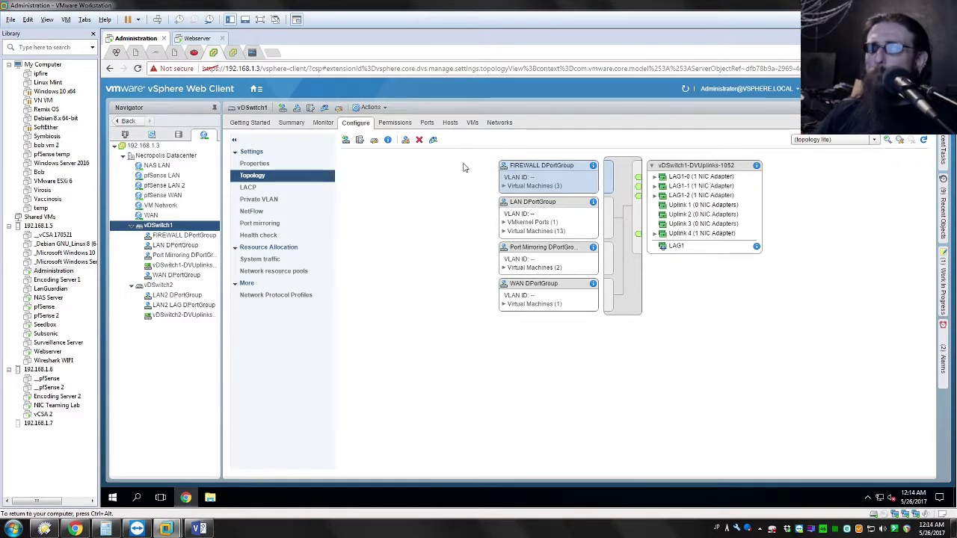
left_click(408, 140)
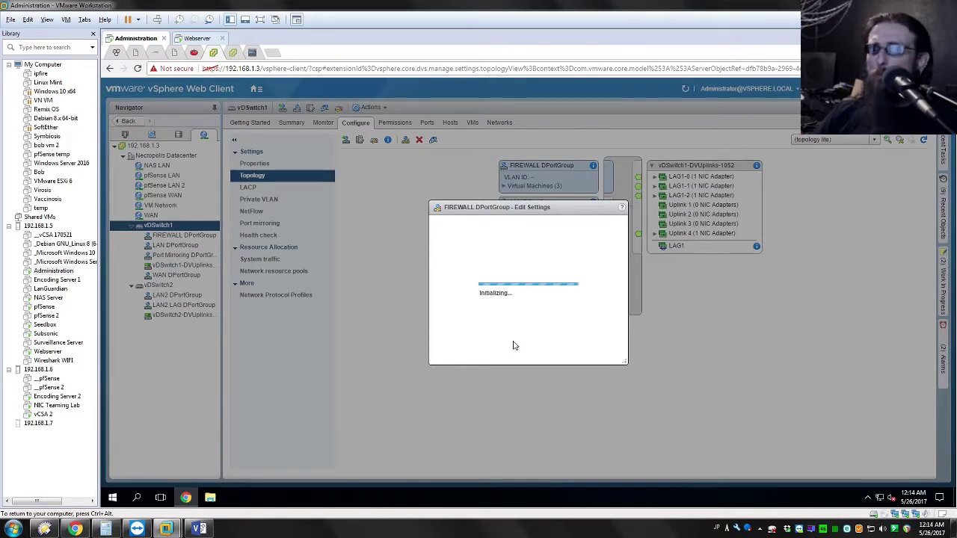
left_click(537, 277)
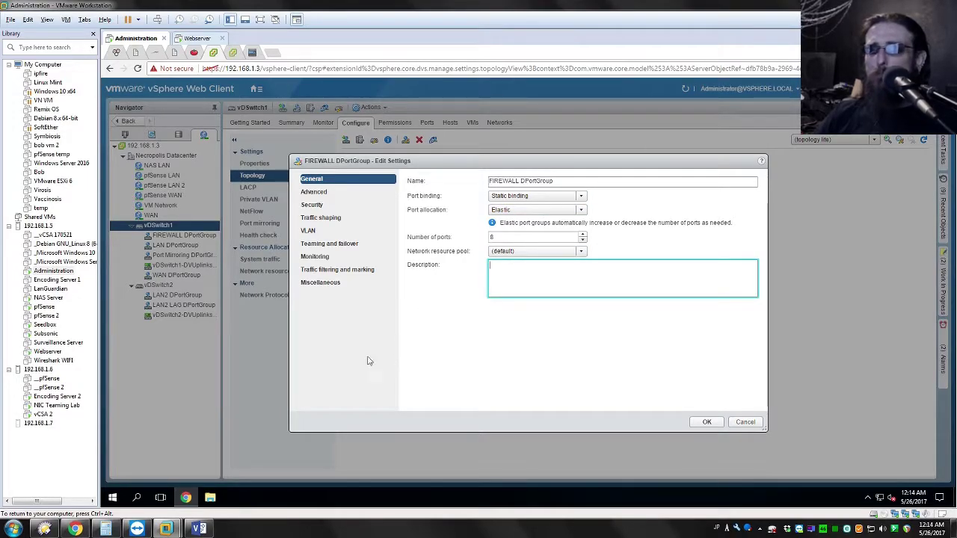
left_click(309, 233)
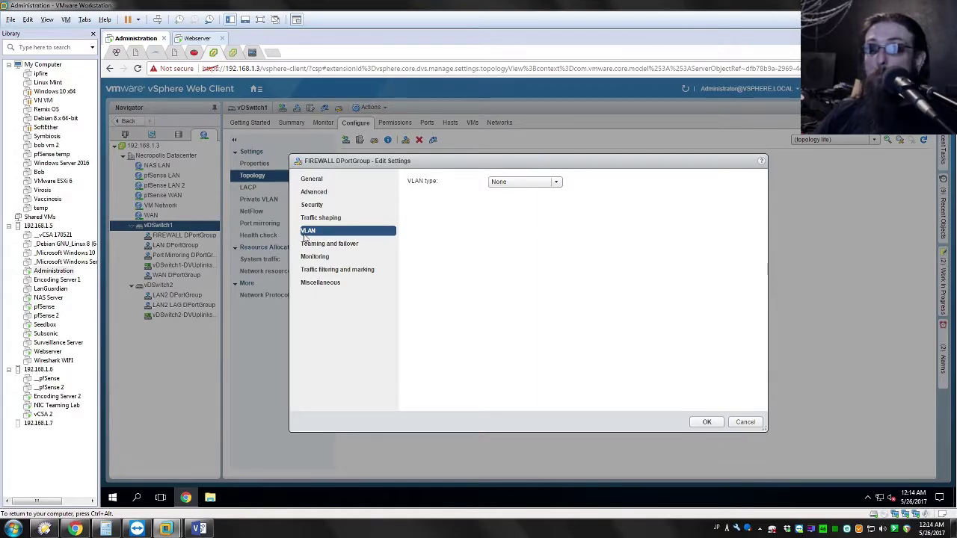
left_click(556, 183)
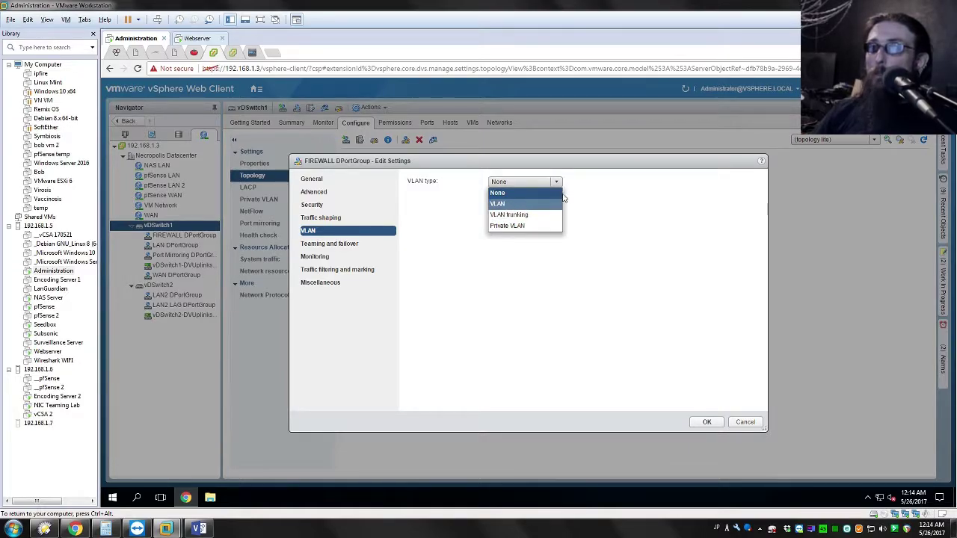
left_click(513, 204)
double_click(536, 195)
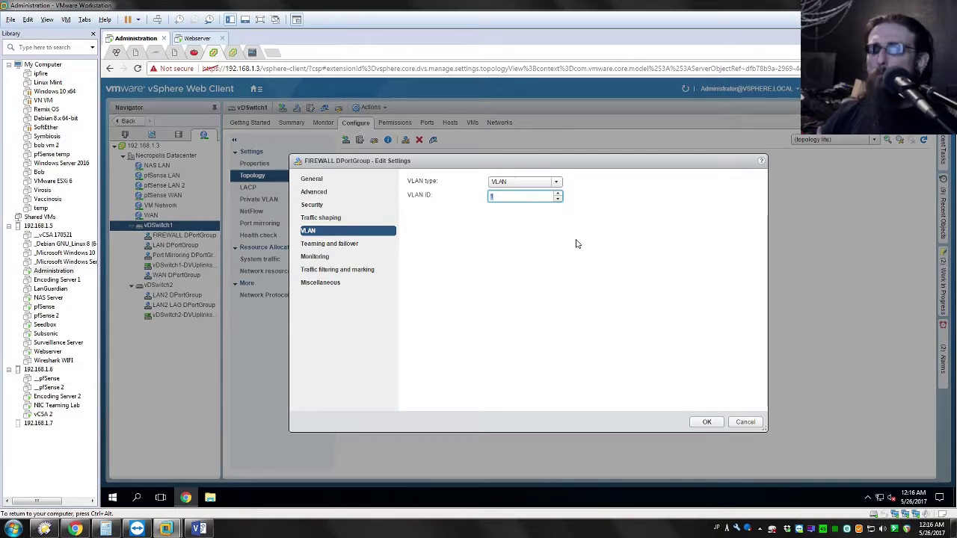
type("100")
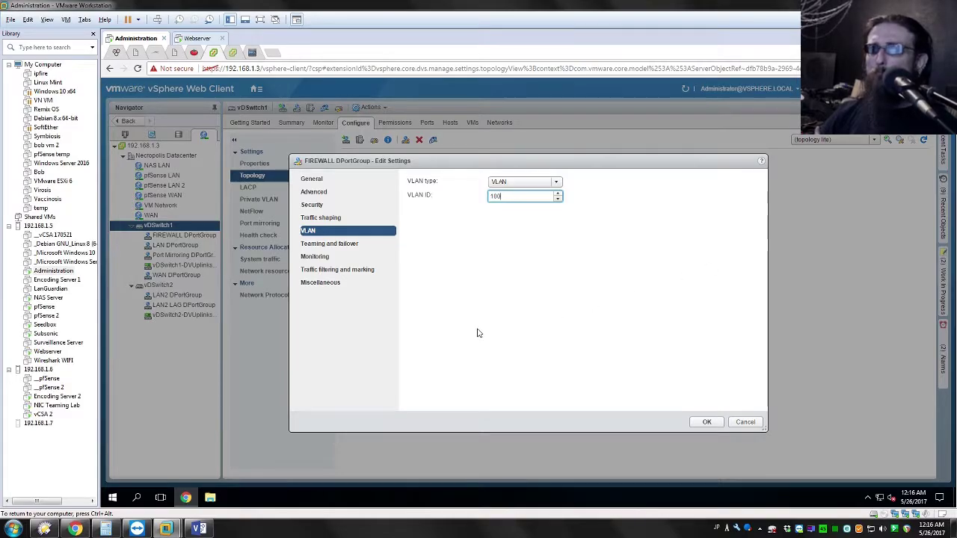
key("Return")
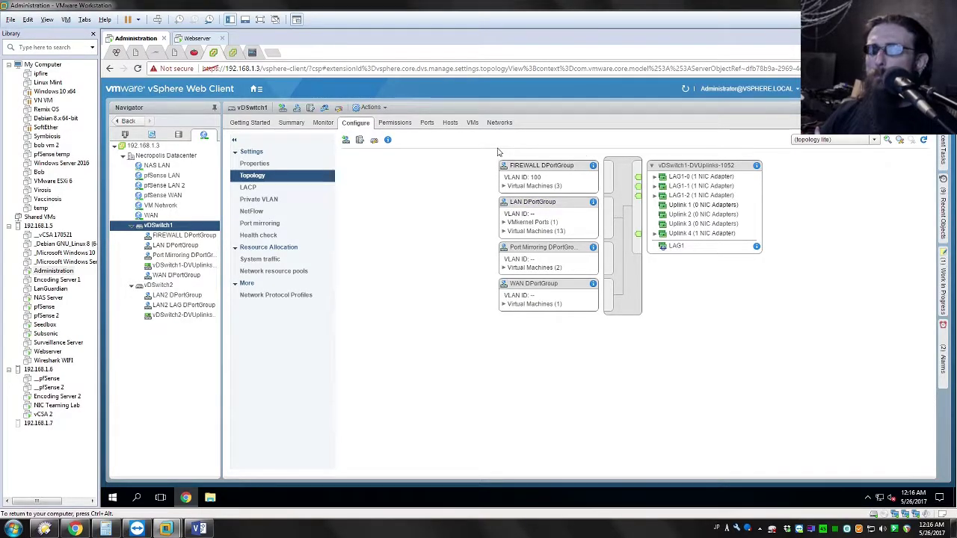
Examine the FIREWALL DPortGroup's virtual machines and uplink connections in the topology, and review vDSwitch1's general and advanced settings.
left_click(535, 186)
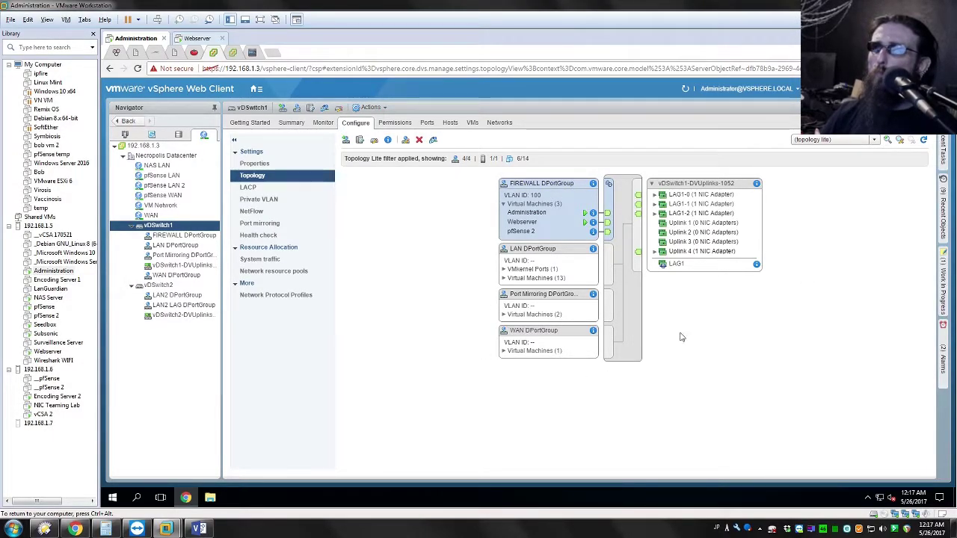
left_click(702, 239)
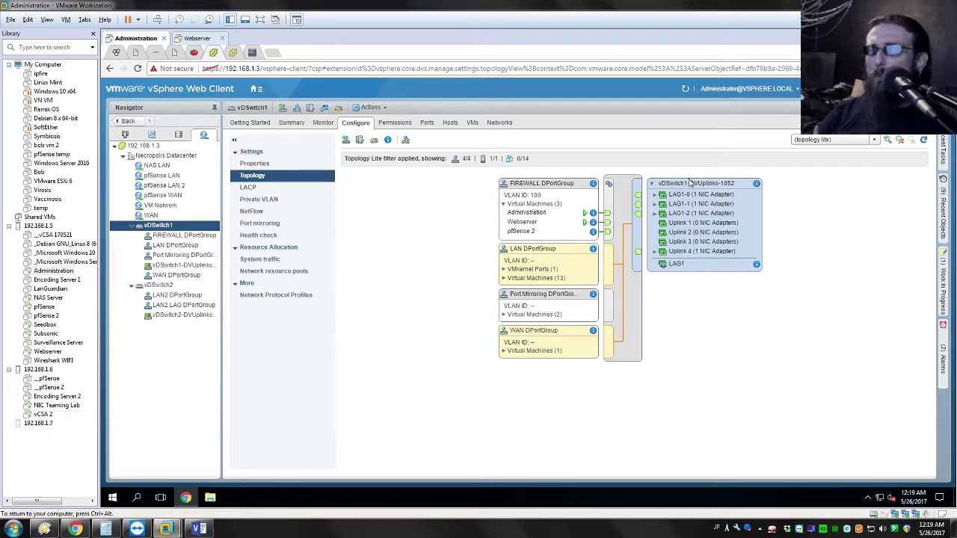
left_click(375, 142)
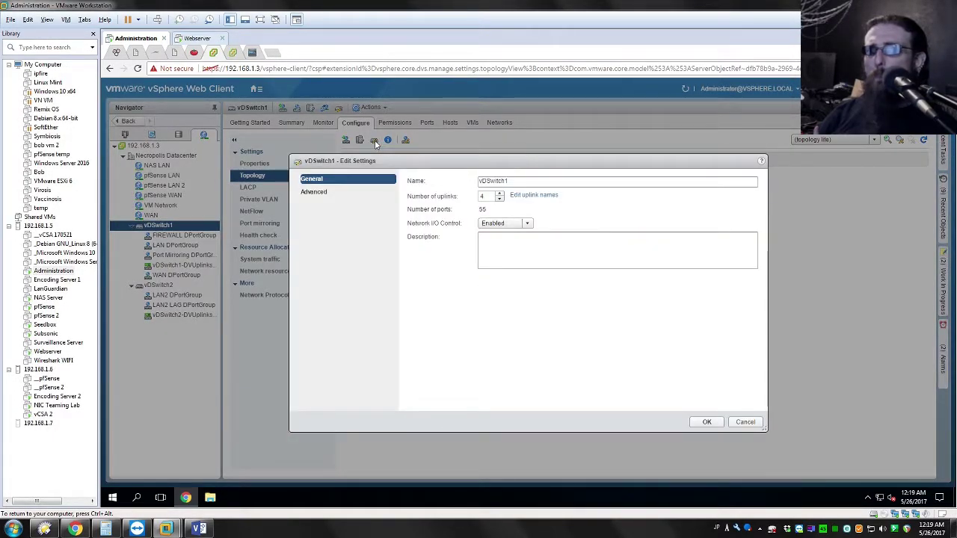
left_click(316, 193)
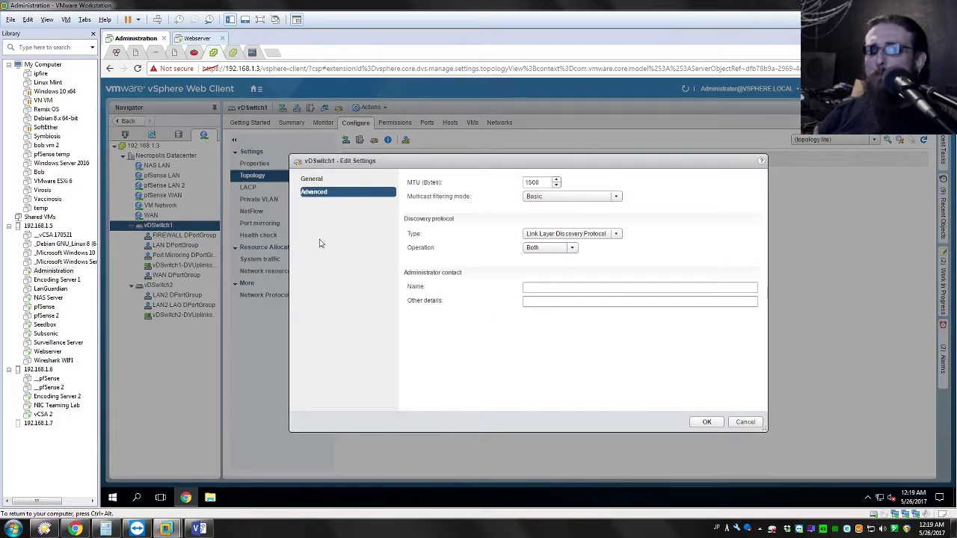
key("Escape")
Review the VLAN type and trunk range in the settings of the vDSwitch1-DVUplinks port group without changing them.
right_click(185, 271)
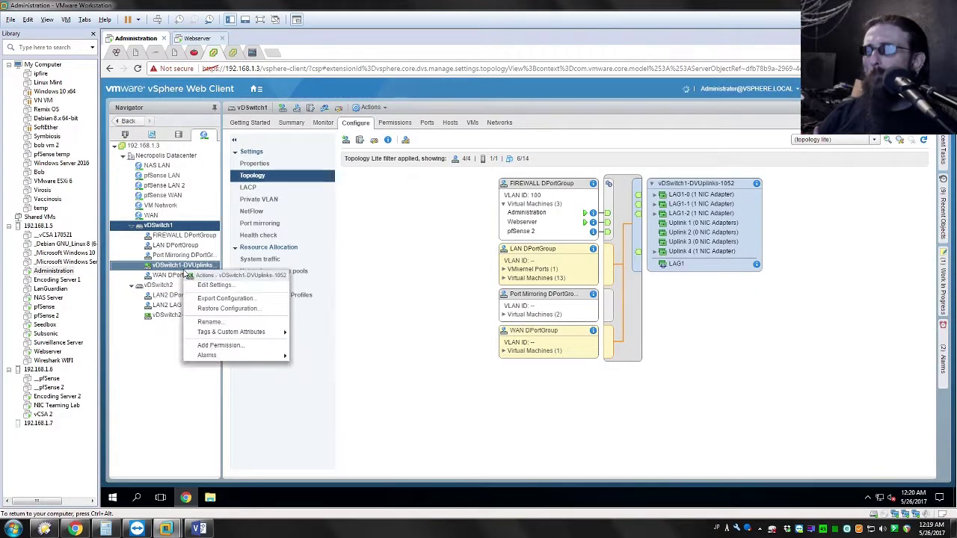
left_click(214, 285)
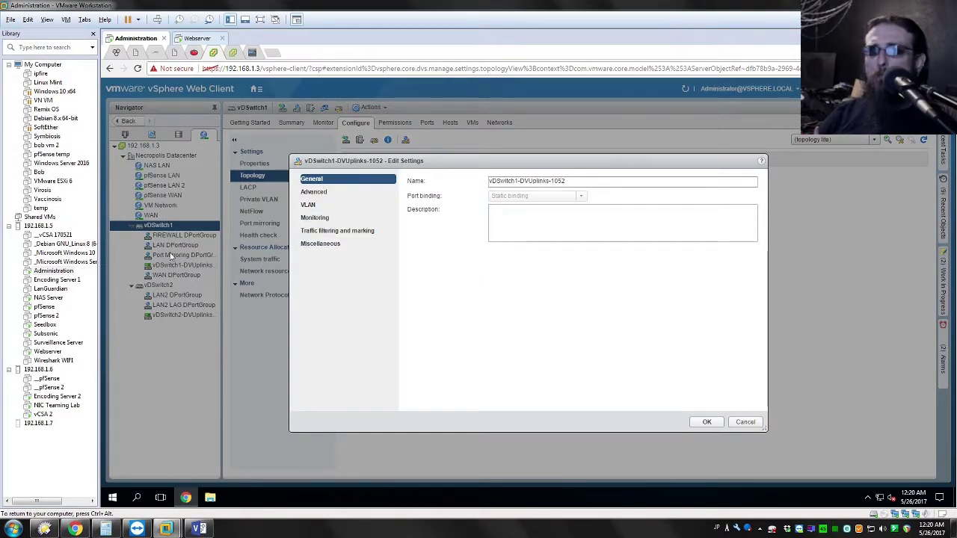
left_click(329, 207)
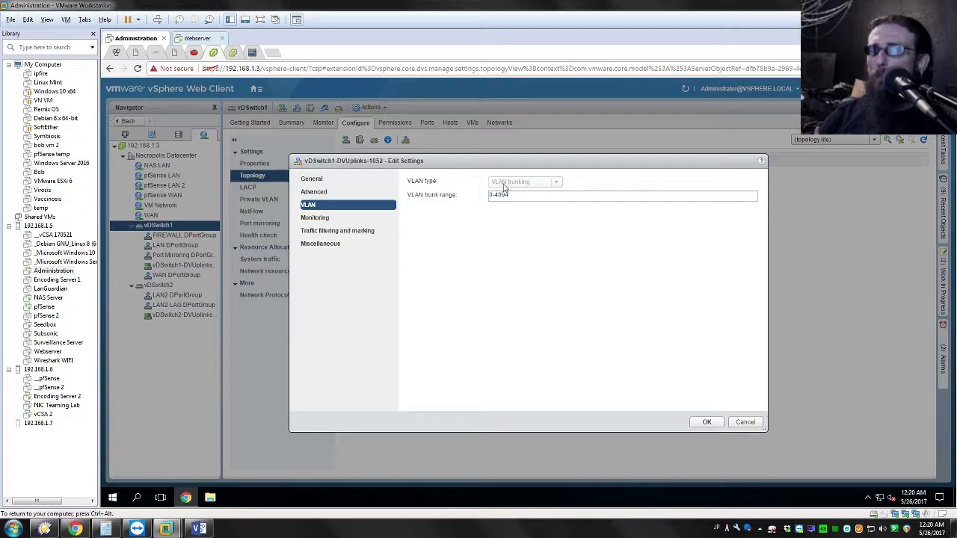
left_click(529, 196)
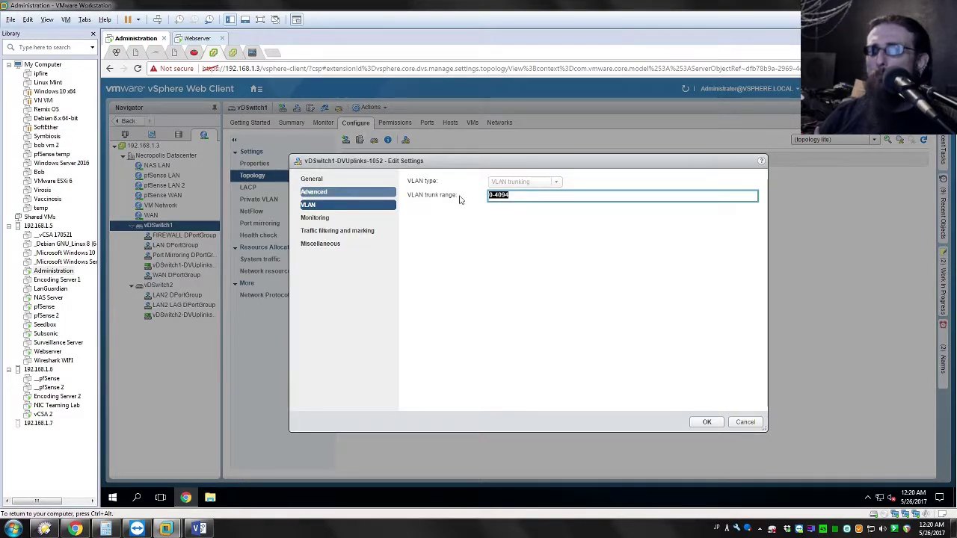
left_click(743, 422)
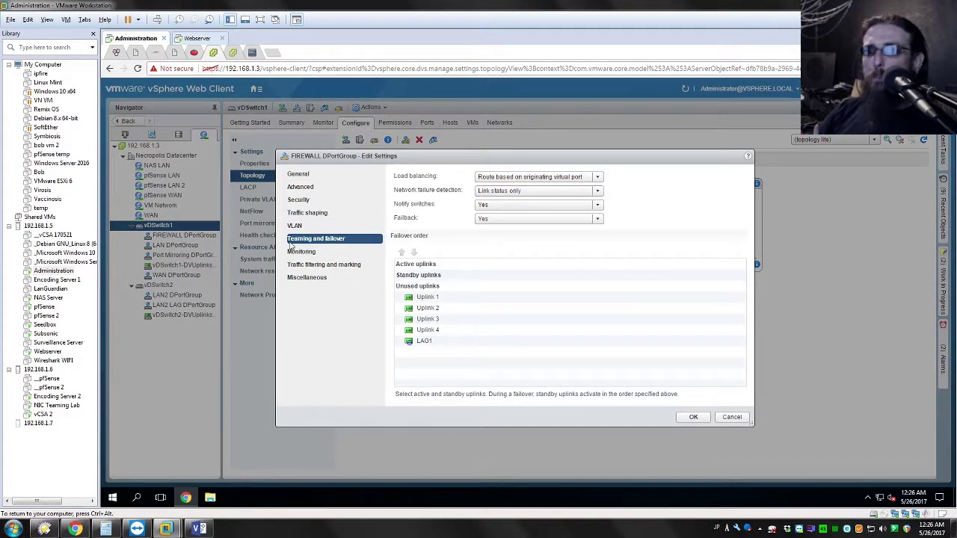
Make LAG1 the active uplink in the FIREWALL DPortGroup's teaming and failover order and apply the settings.
left_click(420, 342)
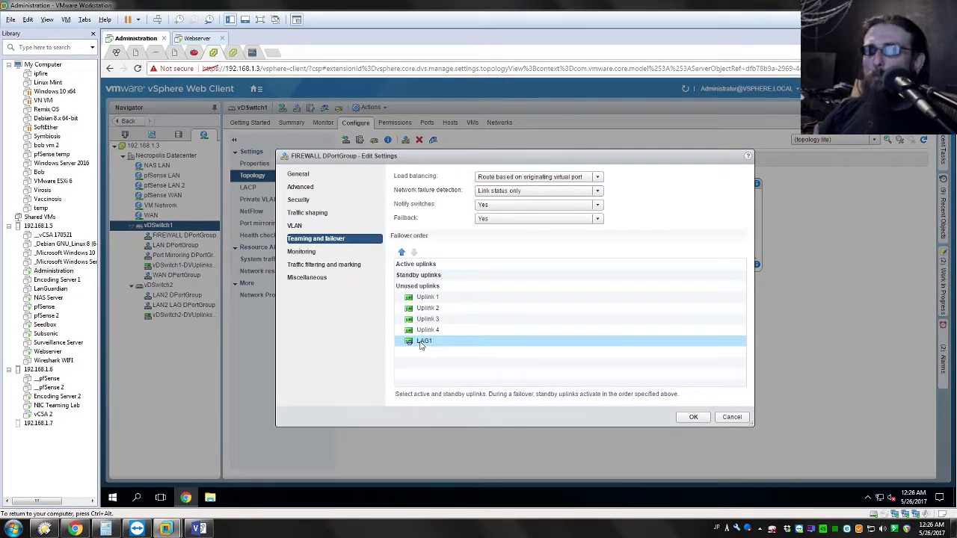
left_click(400, 254)
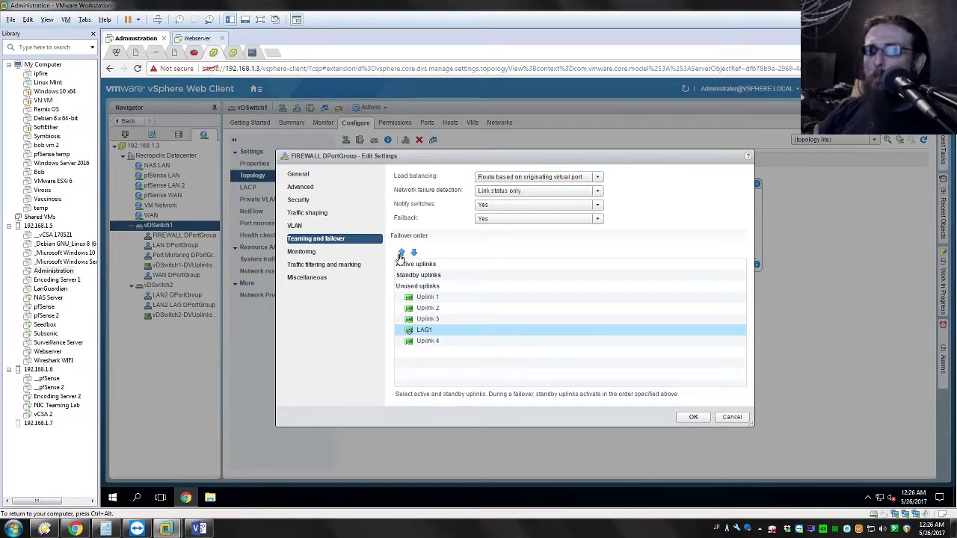
left_click(401, 254)
left_click(400, 254)
left_click(400, 254)
left_click(401, 253)
left_click(401, 254)
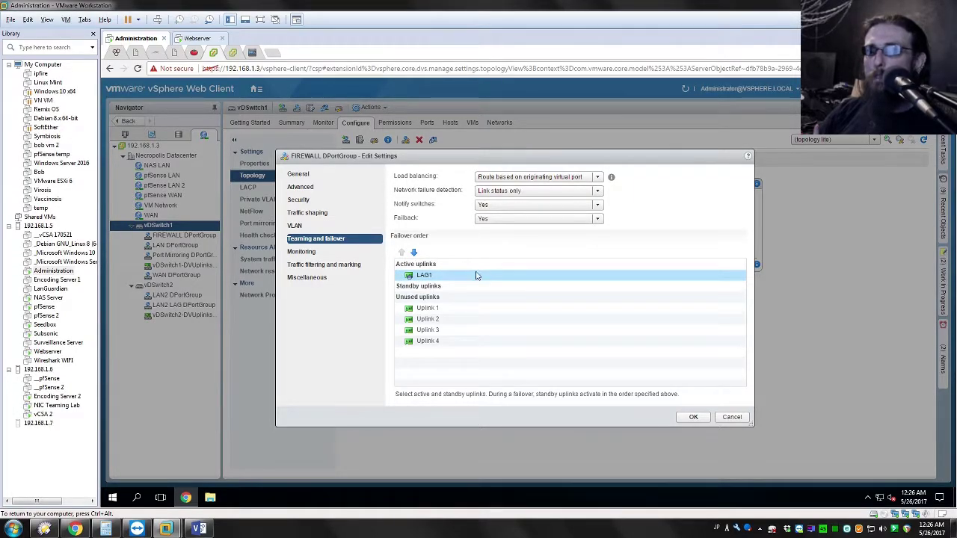
left_click(692, 419)
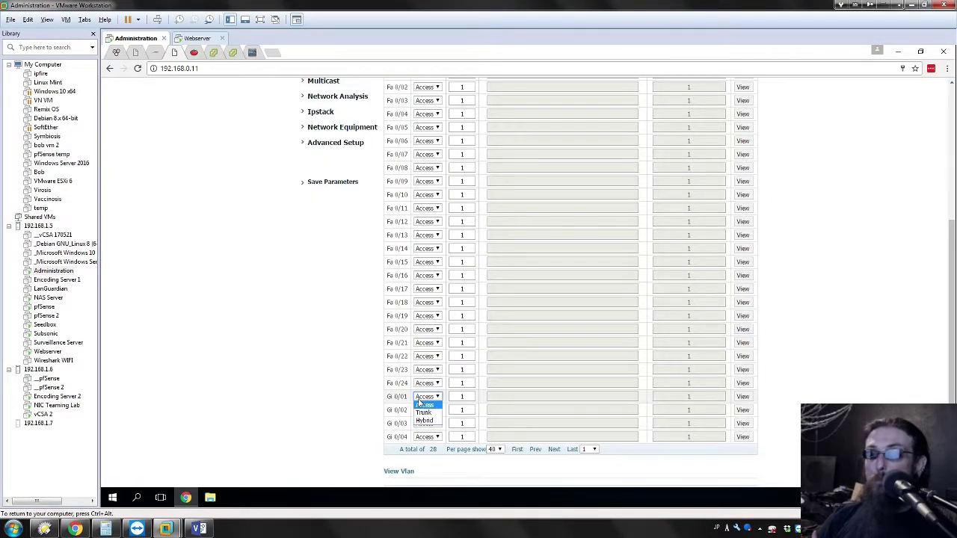
Set the link type of switch ports Gi 0/01, Gi 0/02 and Gi 0/03 to Trunk with tagged VLANs 0-4094.
left_click(424, 413)
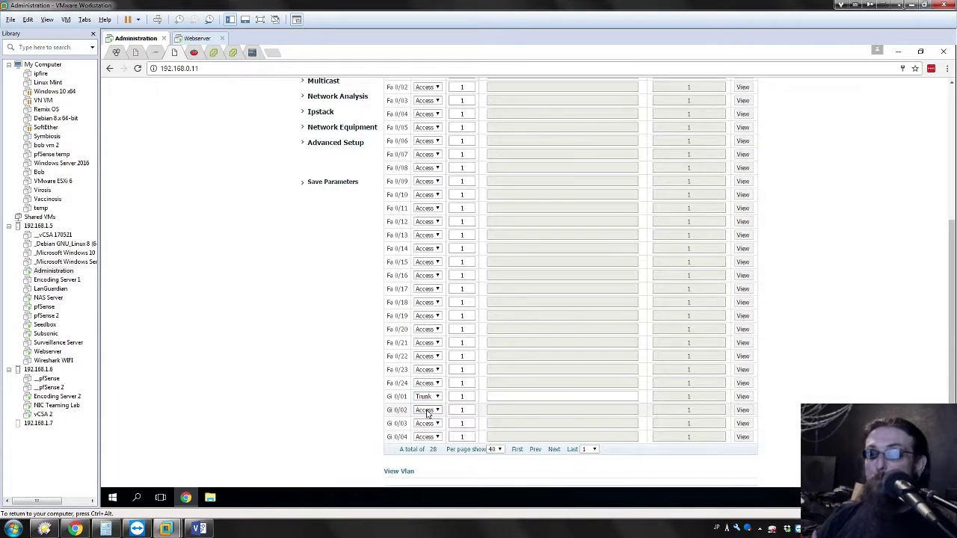
scroll(427, 413, "down", 3)
left_click(427, 324)
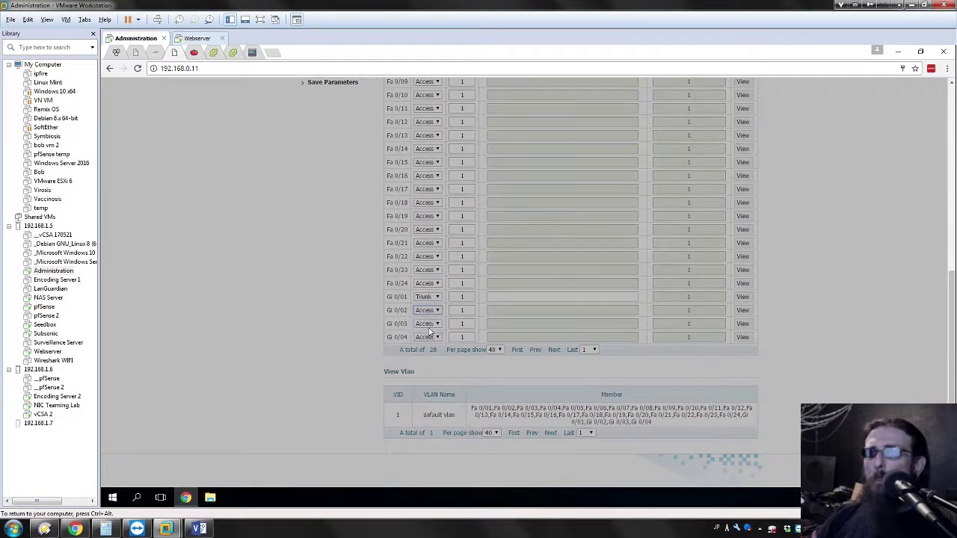
left_click(424, 340)
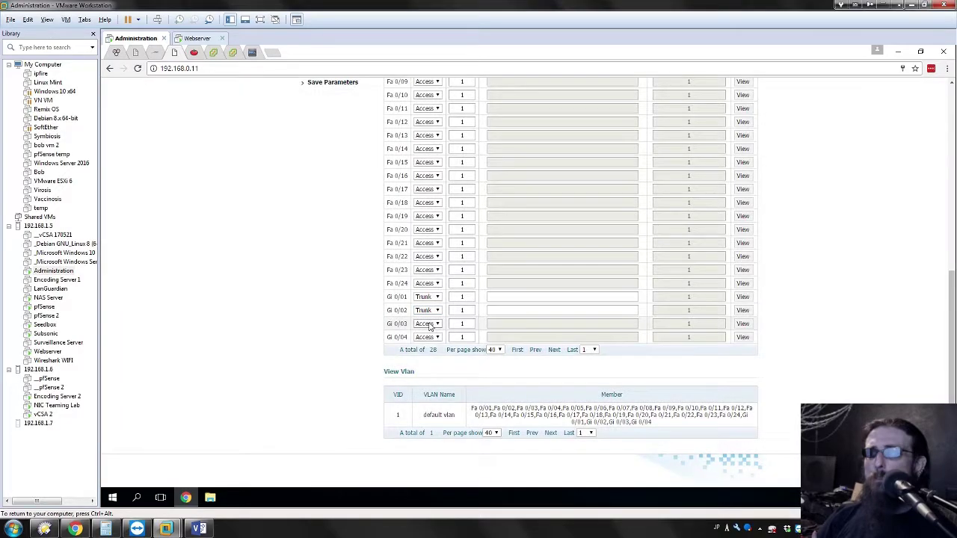
left_click(430, 325)
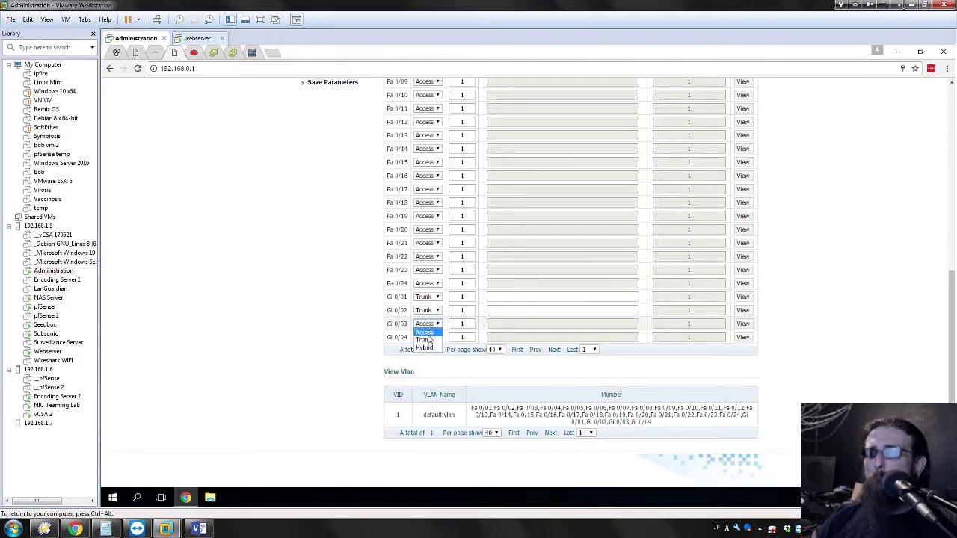
left_click(425, 339)
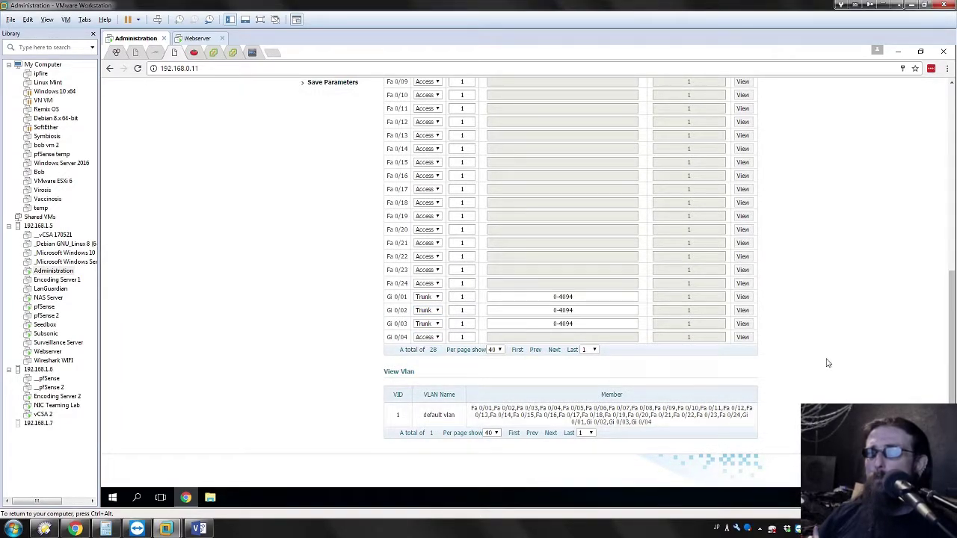
Reload the 10743 switch's web interface and open its VLAN configuration.
scroll(819, 355, "up", 10)
left_click(332, 379)
left_click(532, 164)
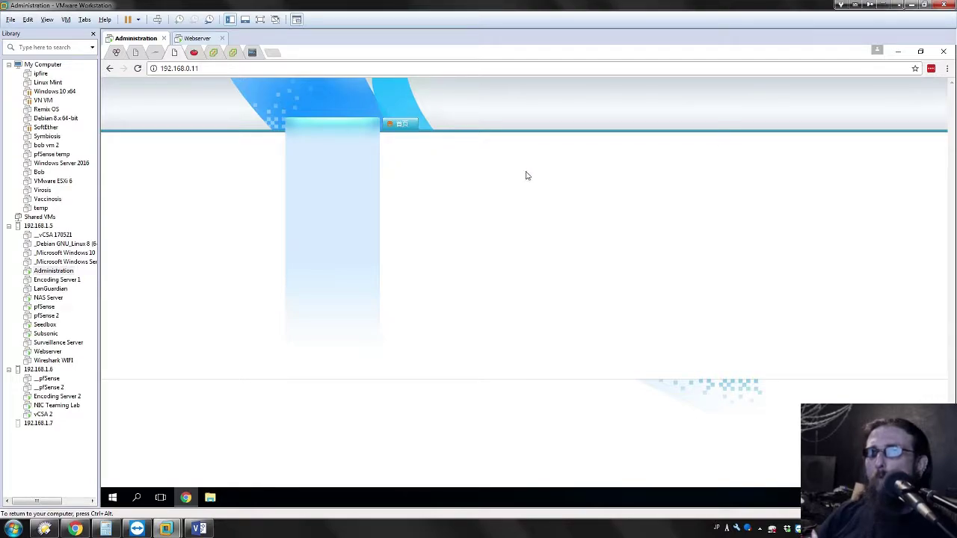
left_click(138, 69)
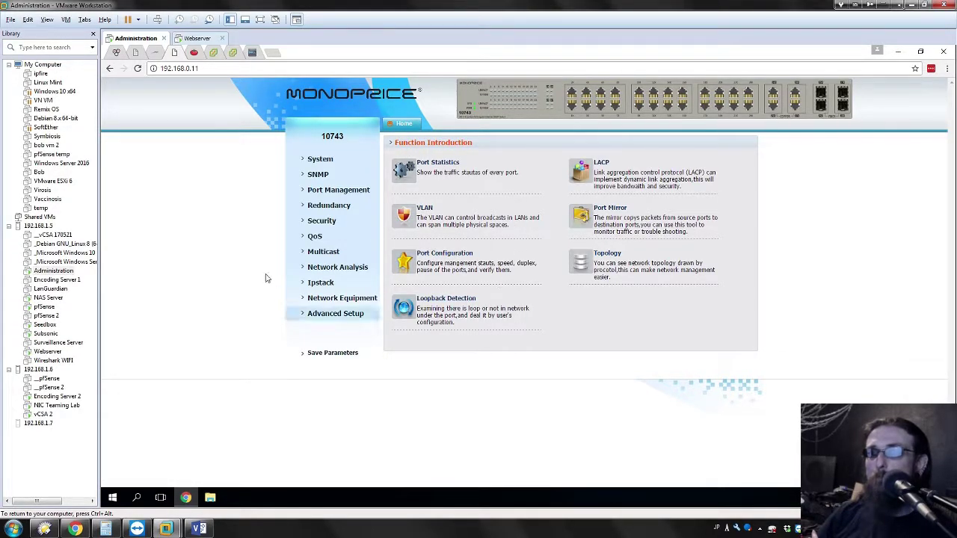
left_click(424, 207)
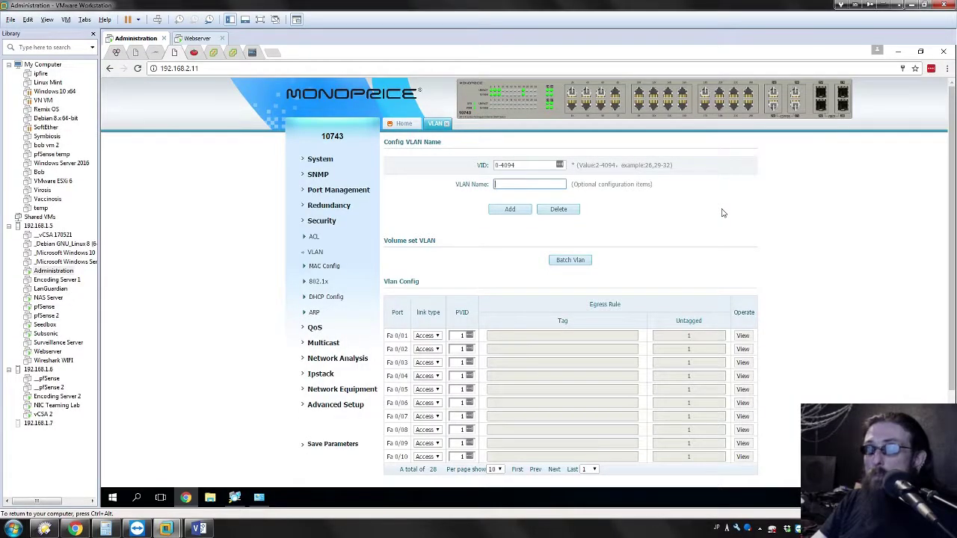
Try to add VLAN range 0-4094 with a trunks name, and enter 0-4094 as the tagged VLANs of trunk port Gi 0/01.
type("trunks")
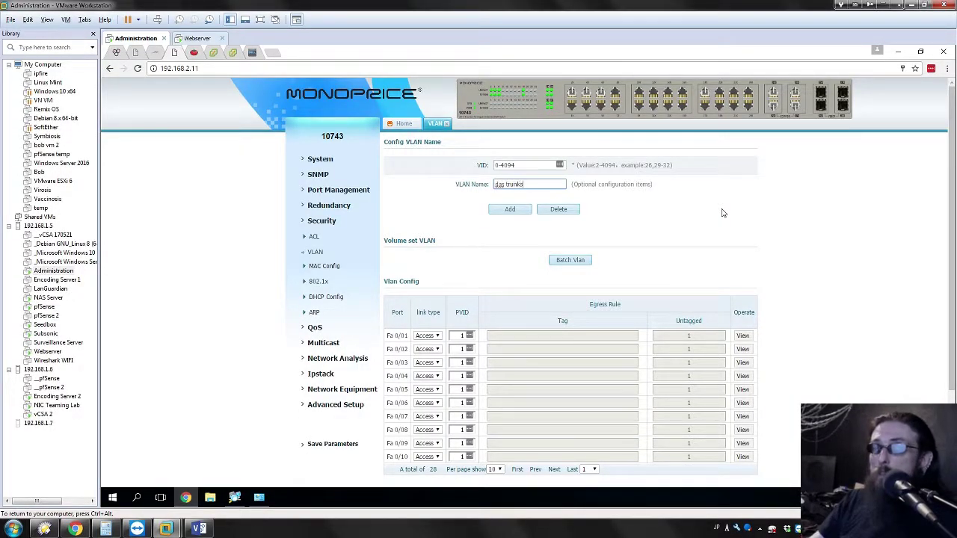
left_click(527, 211)
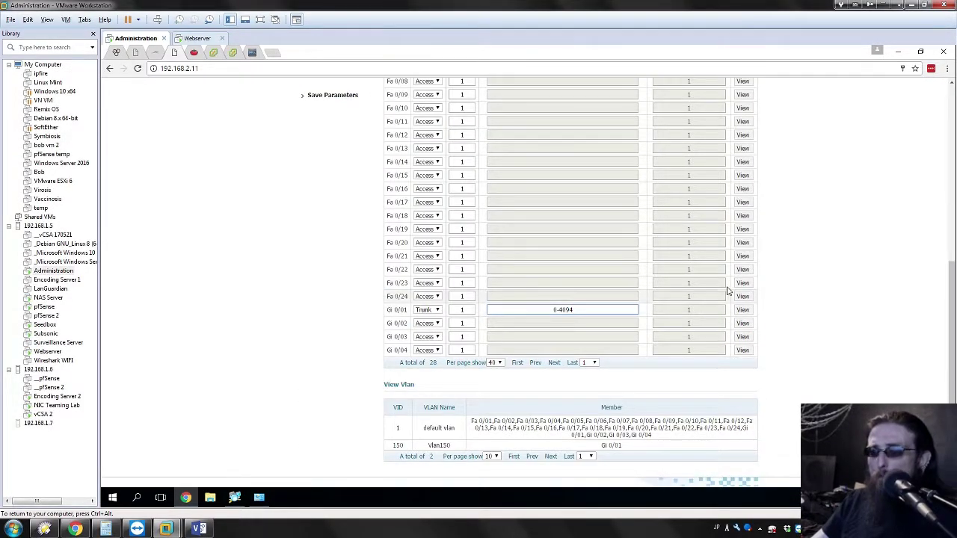
left_click(873, 367)
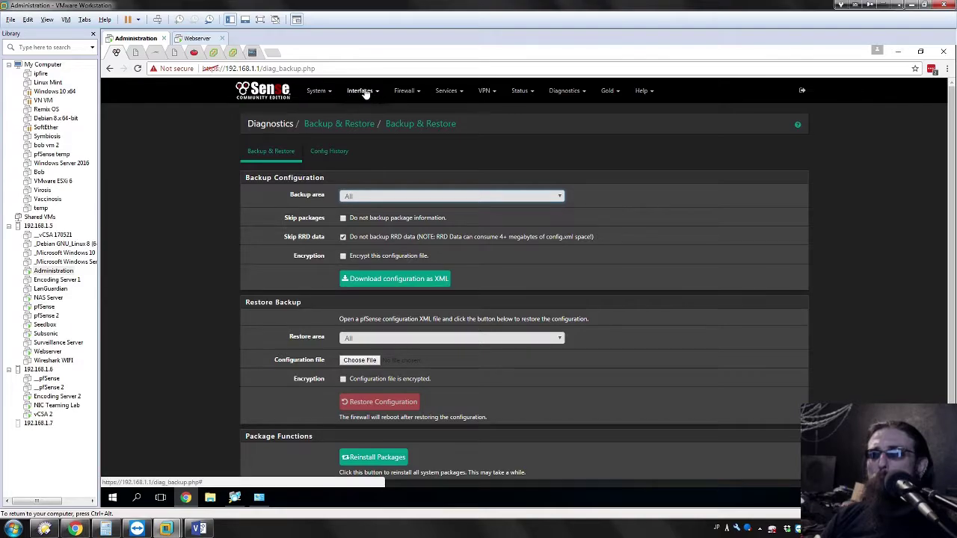
Start a new VLAN interface in pfSense's interface VLAN settings.
left_click(364, 93)
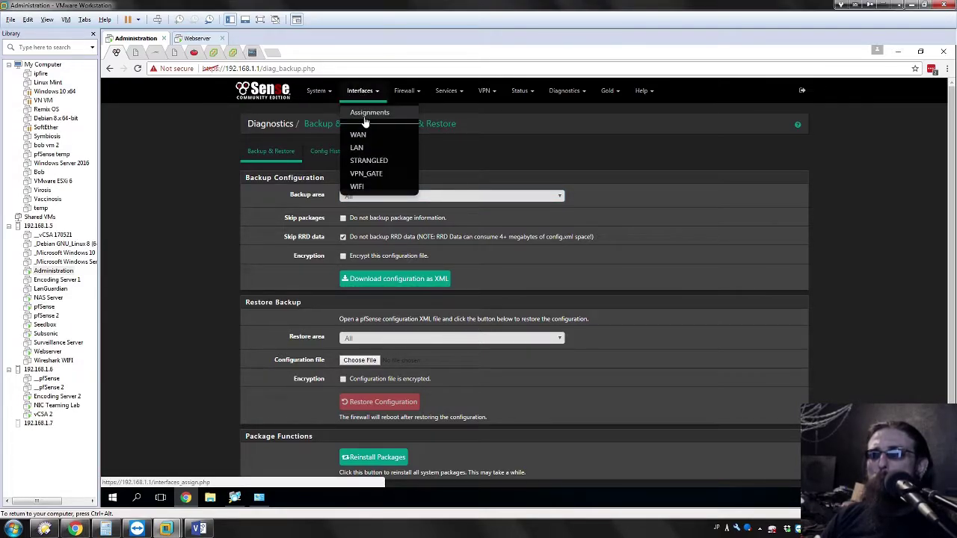
left_click(364, 117)
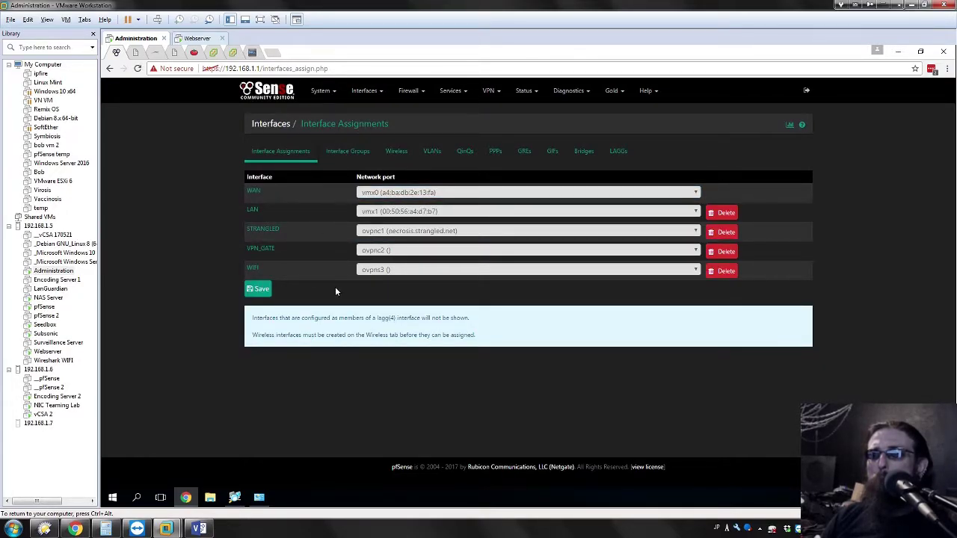
left_click(433, 153)
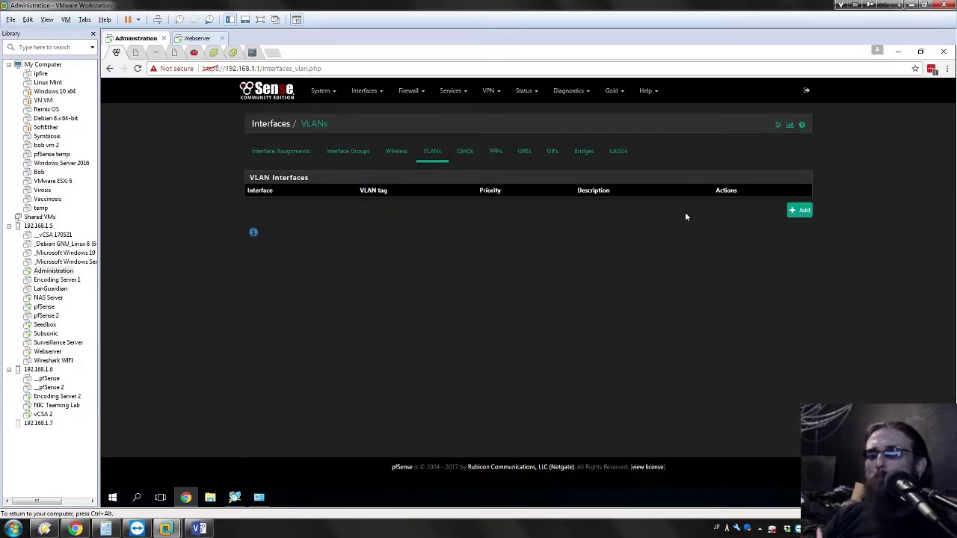
left_click(796, 213)
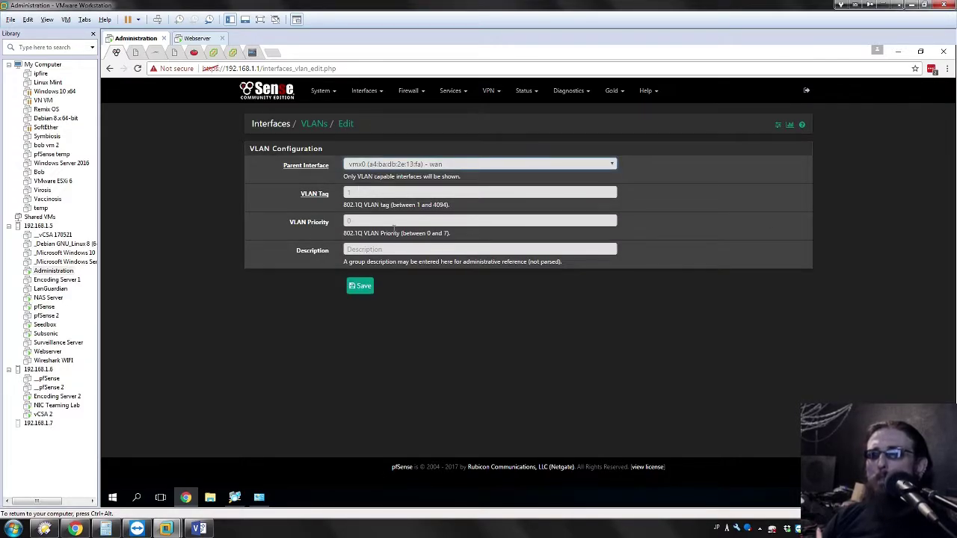
Save a VLAN with vmx1 (lan) as parent interface and VLAN tag 100, leaving priority and description empty.
right_click(436, 227)
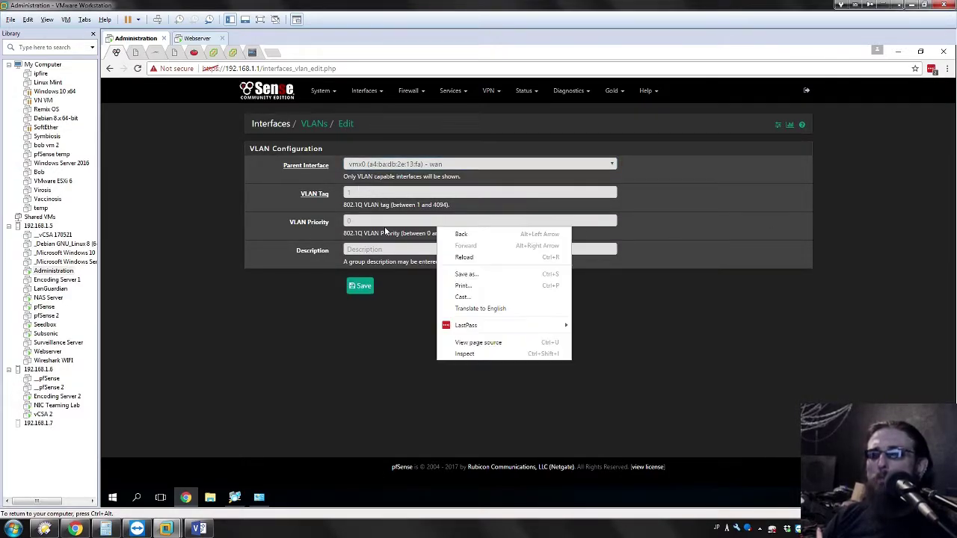
left_click(423, 172)
left_click(433, 184)
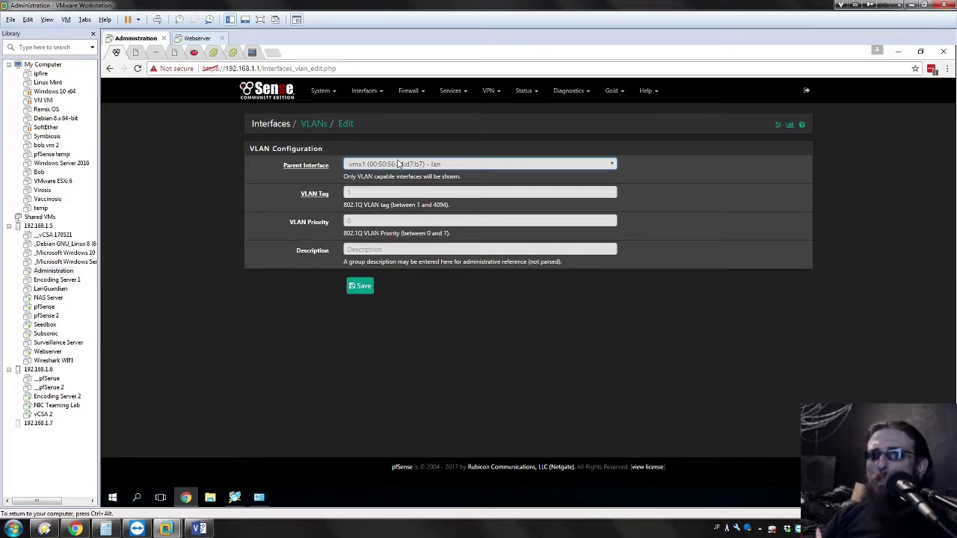
left_click(403, 163)
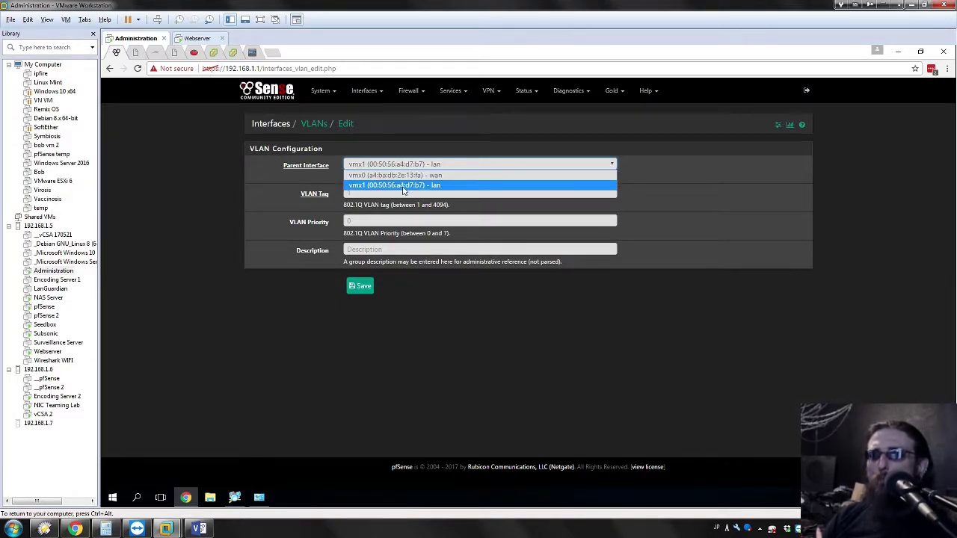
left_click(403, 185)
left_click(367, 192)
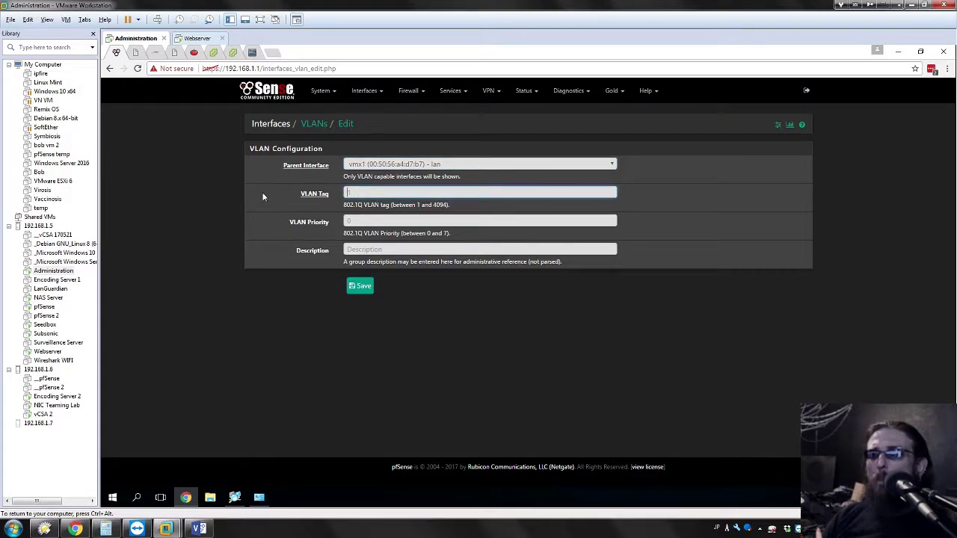
type("100")
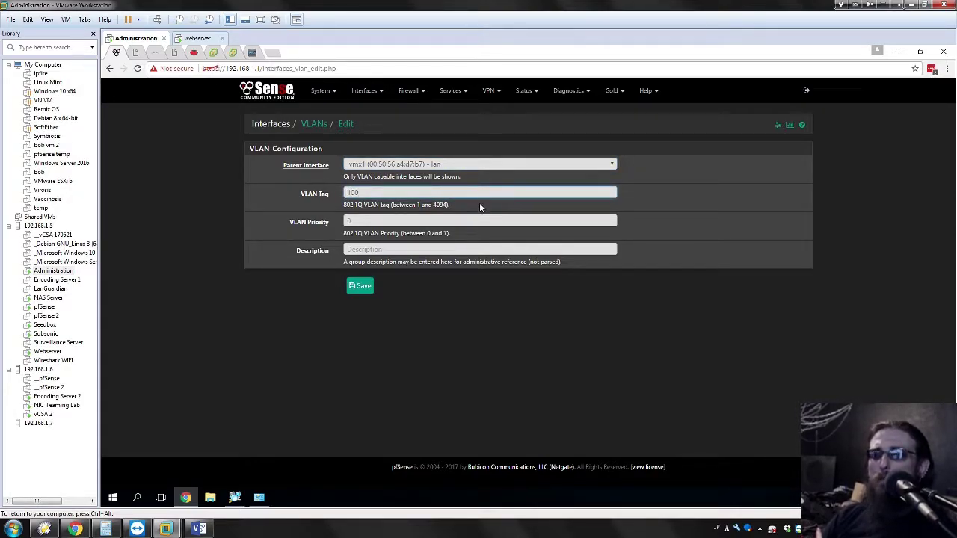
left_click(422, 222)
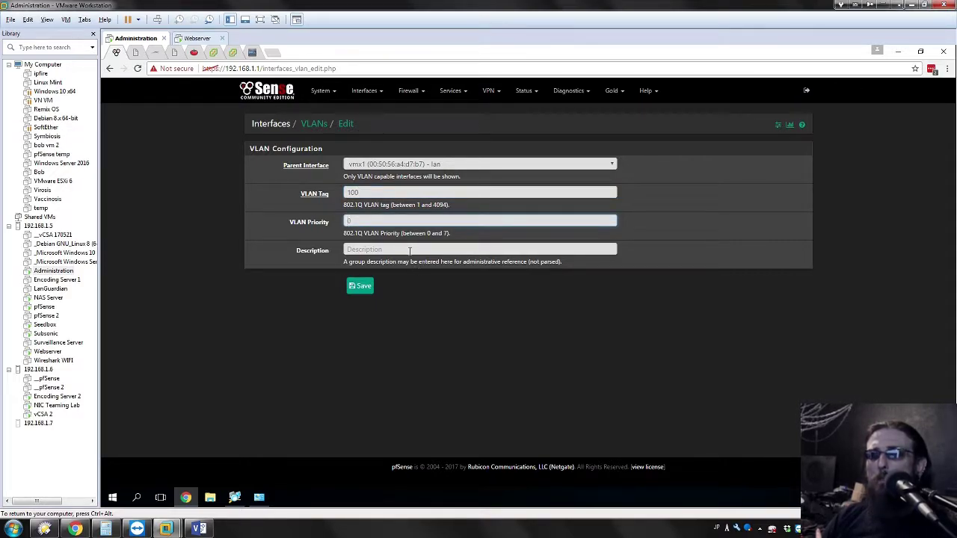
left_click(410, 251)
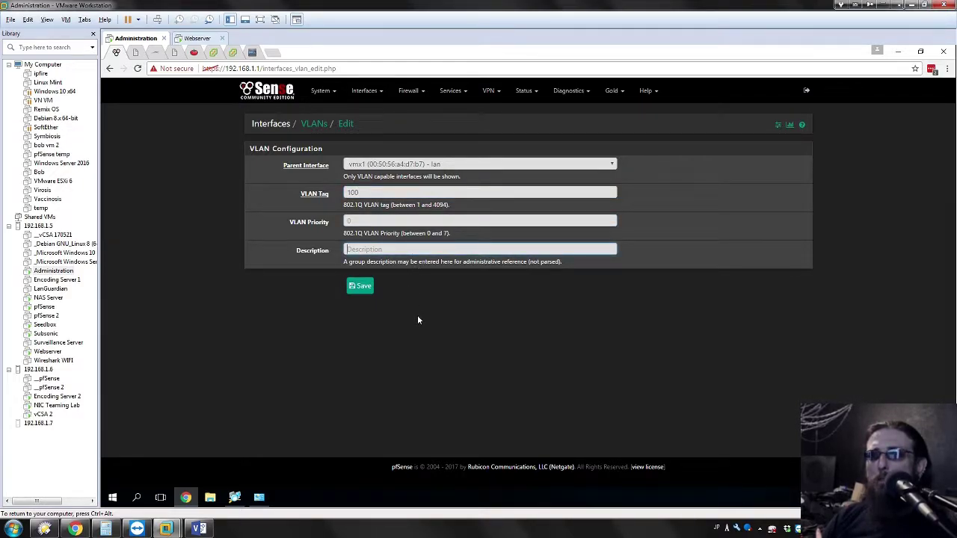
left_click(361, 288)
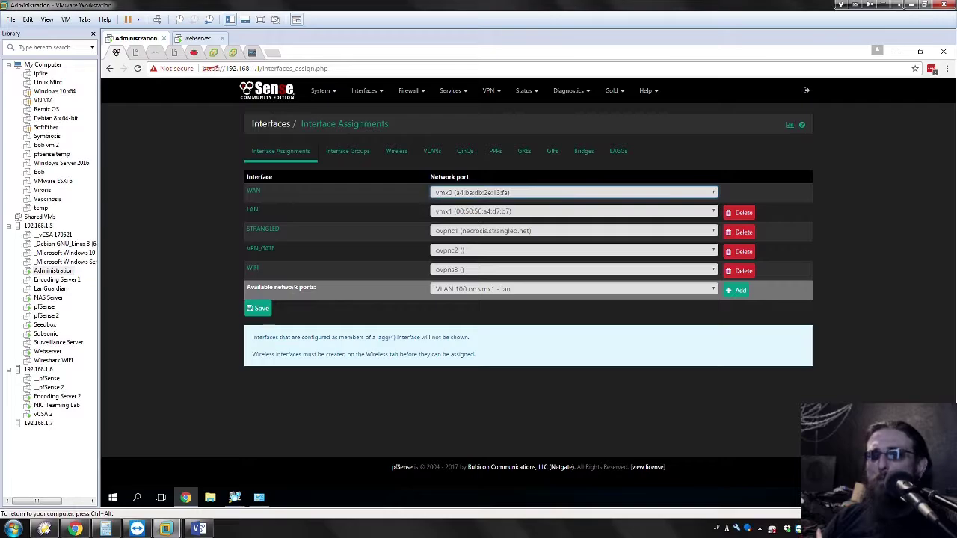
Add the available network port VLAN 100 on vmx1 - lan to the interface assignments.
left_click(511, 290)
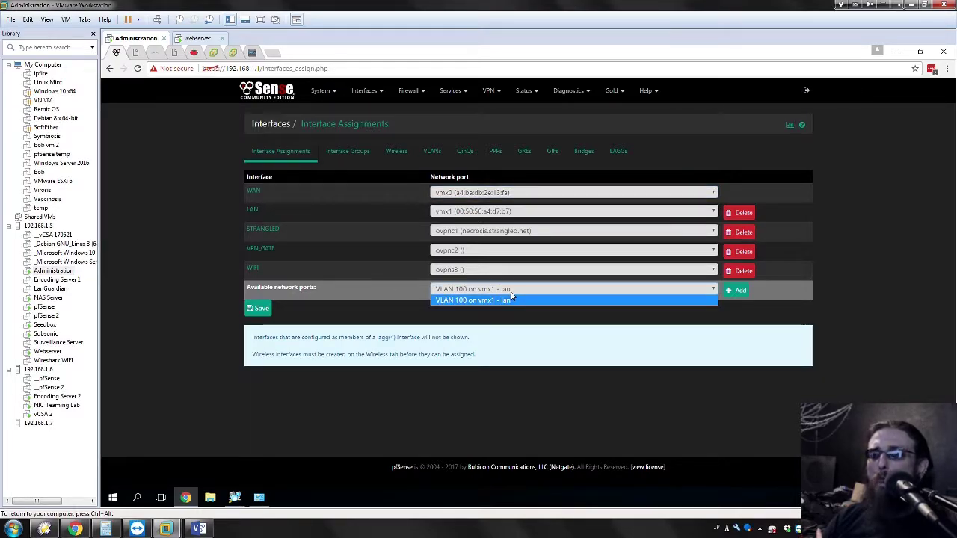
left_click(511, 300)
left_click(734, 291)
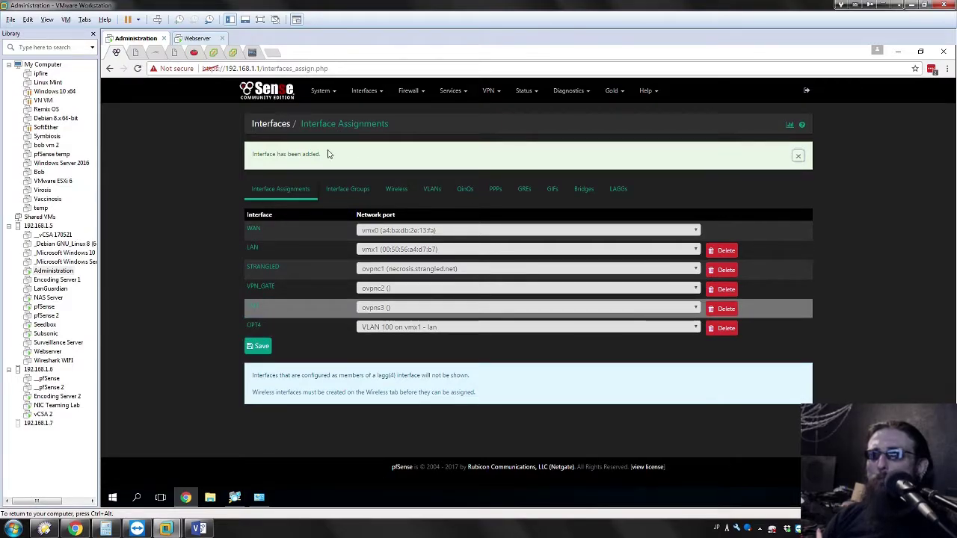
left_click_drag(254, 154, 380, 151)
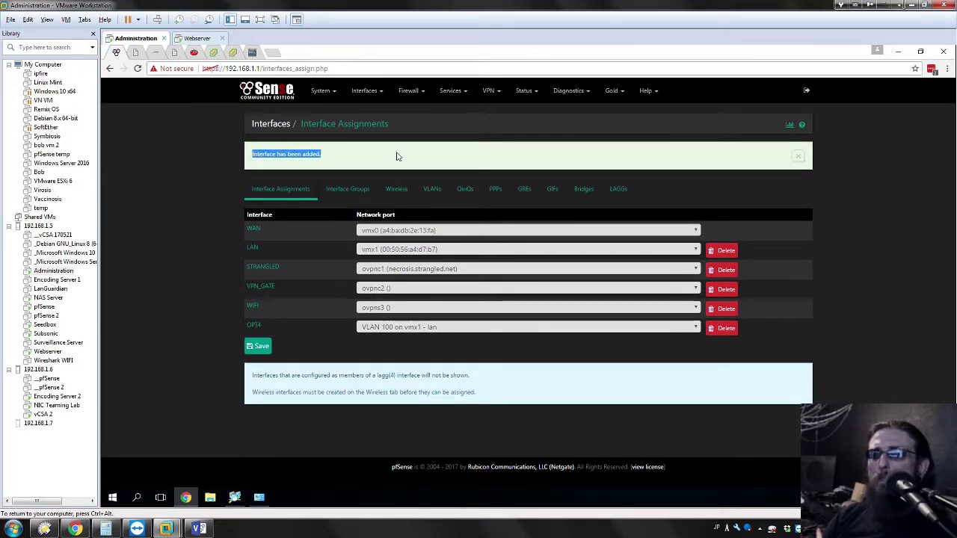
left_click(484, 157)
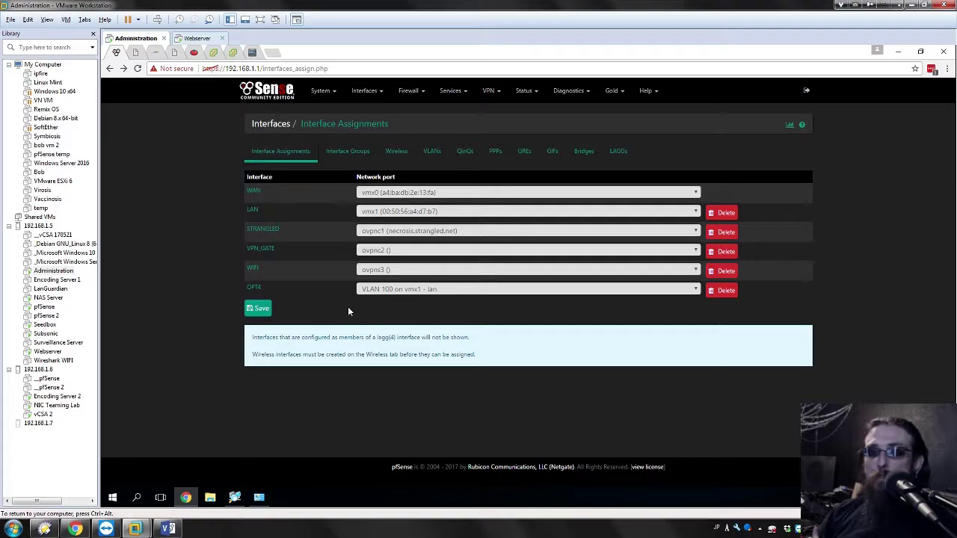
Enable the OPT4 interface, describe it as VLAN100 and set its IPv4 configuration type to Static IPv4.
left_click(252, 289)
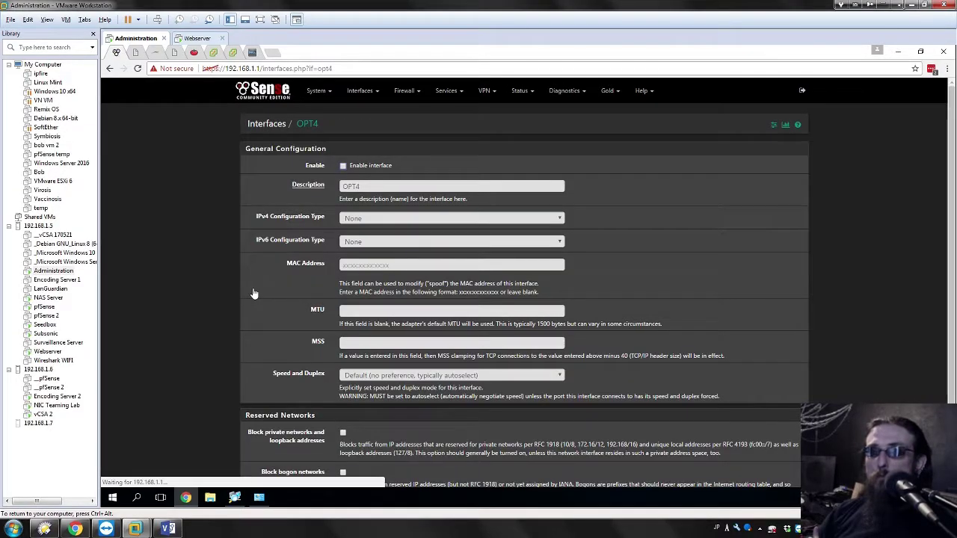
left_click_drag(433, 187, 342, 186)
left_click(343, 165)
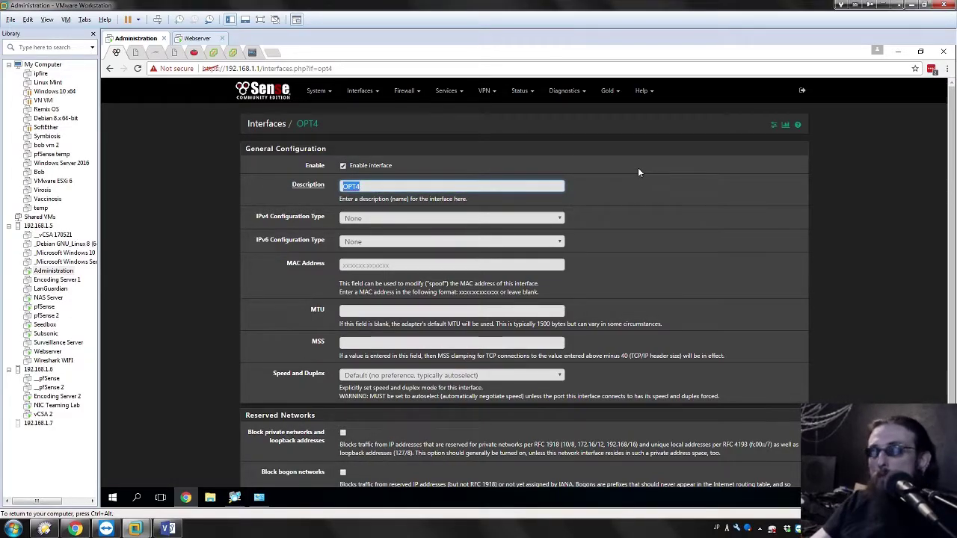
type("VLAN100")
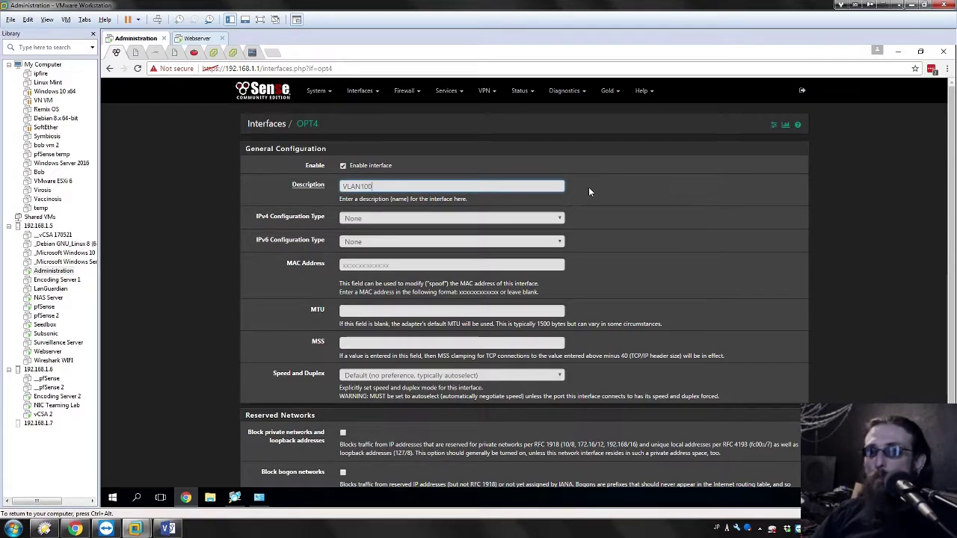
left_click(375, 220)
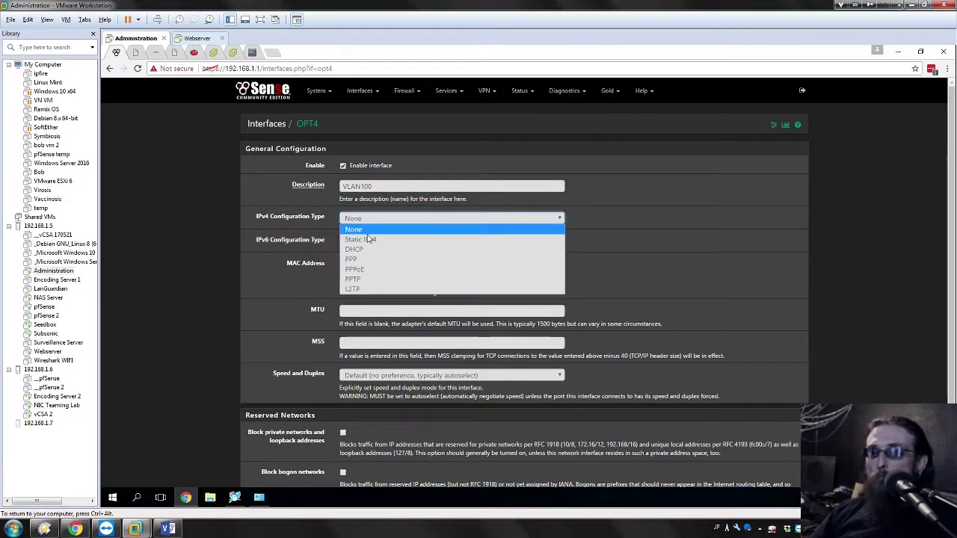
left_click(366, 239)
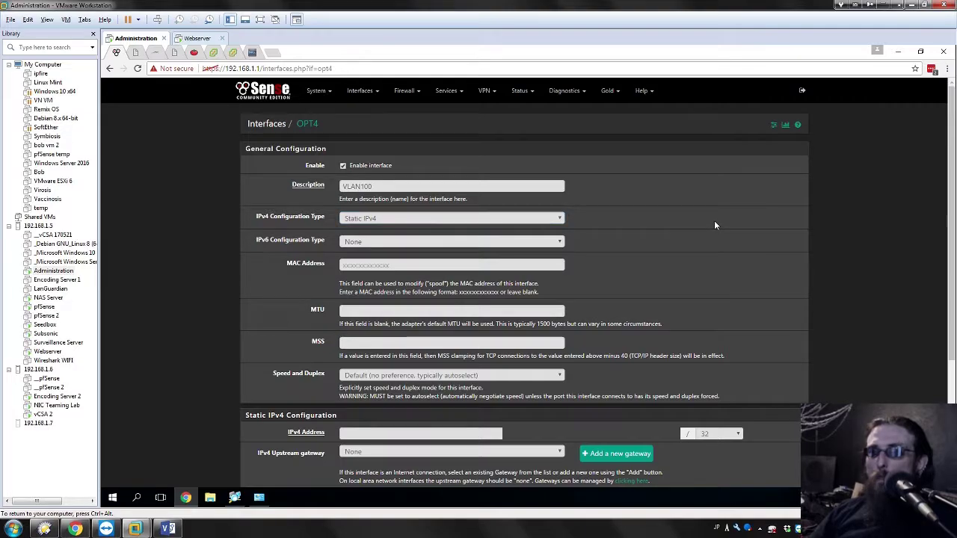
Set the interface's static IPv4 address to 192.168.100.1 with a /24 subnet mask.
scroll(720, 222, "down", 2)
left_click(323, 279)
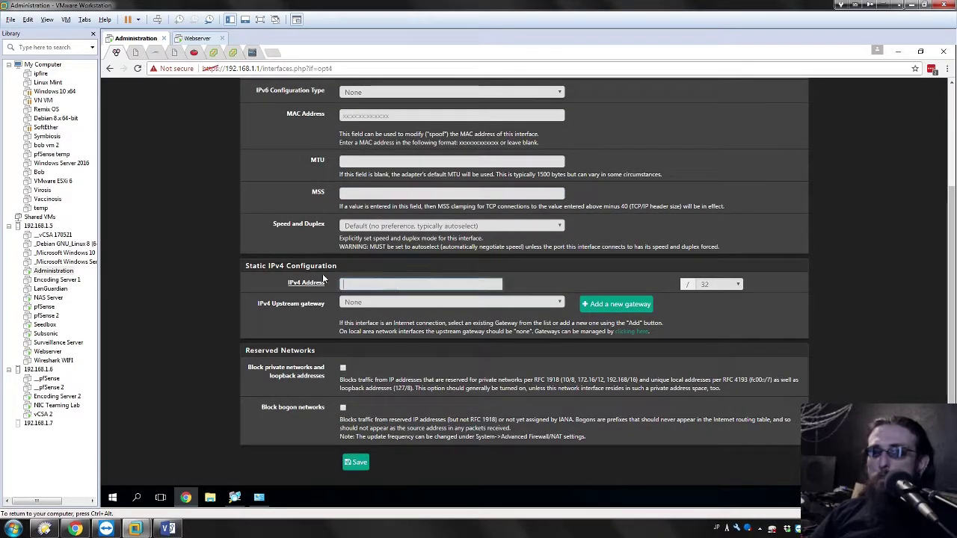
scroll(323, 279, "down", 1)
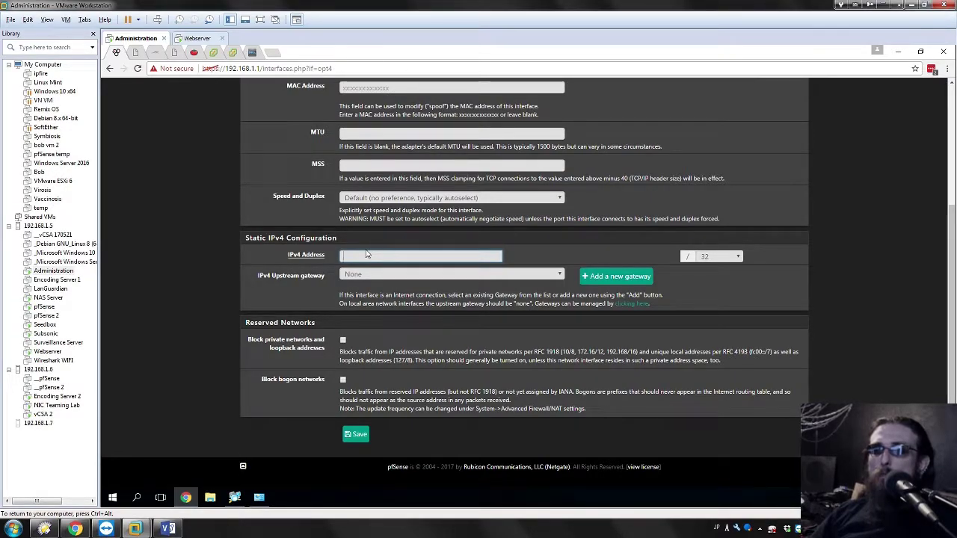
type("192.168.1.100")
key("BackSpace")
key("BackSpace")
type(".")
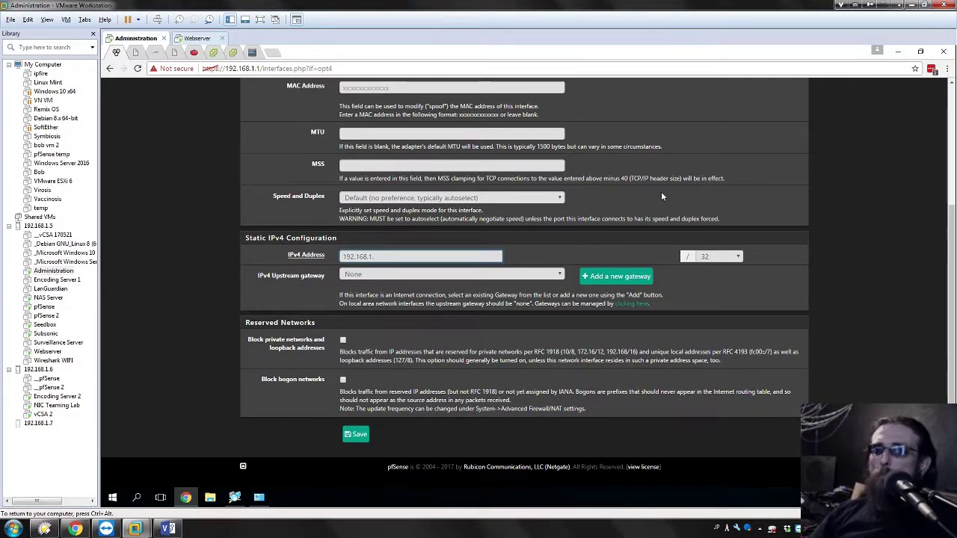
type("100")
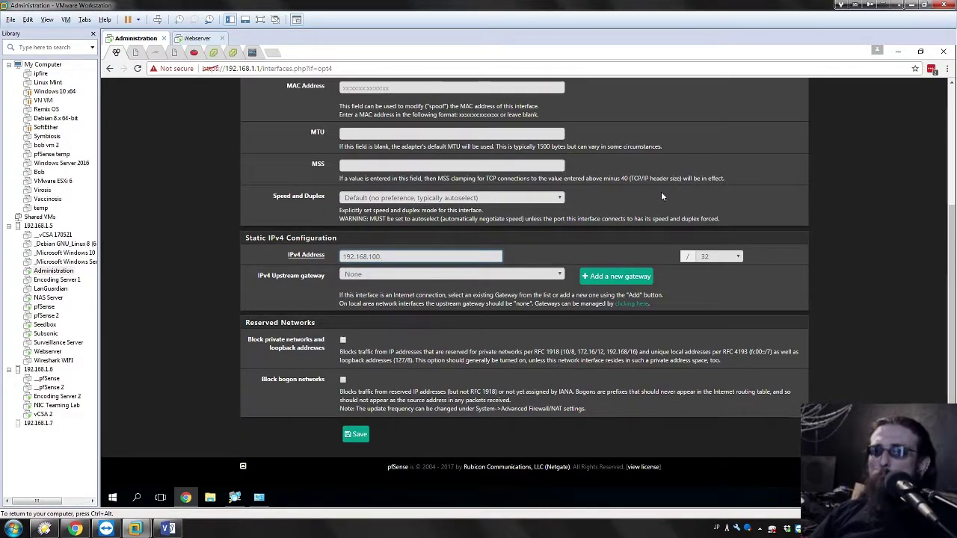
left_click(709, 262)
left_click(706, 347)
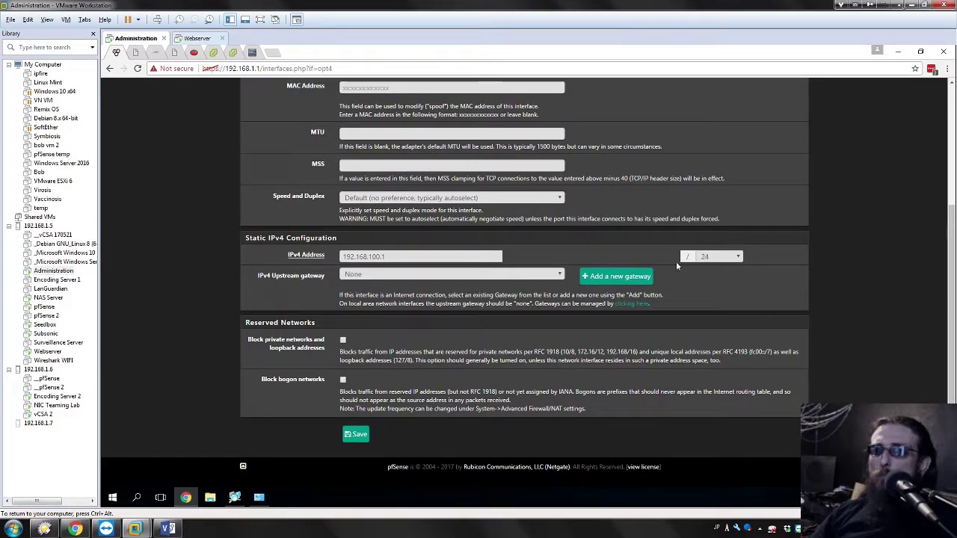
Save the VLAN100 interface with None as IPv4 upstream gateway and apply the changes.
left_click(375, 277)
left_click(456, 284)
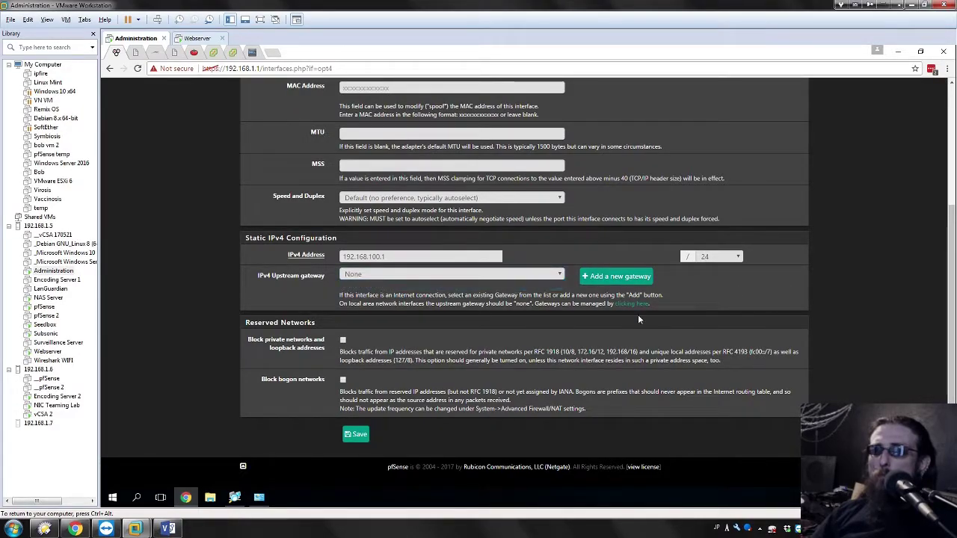
left_click(356, 434)
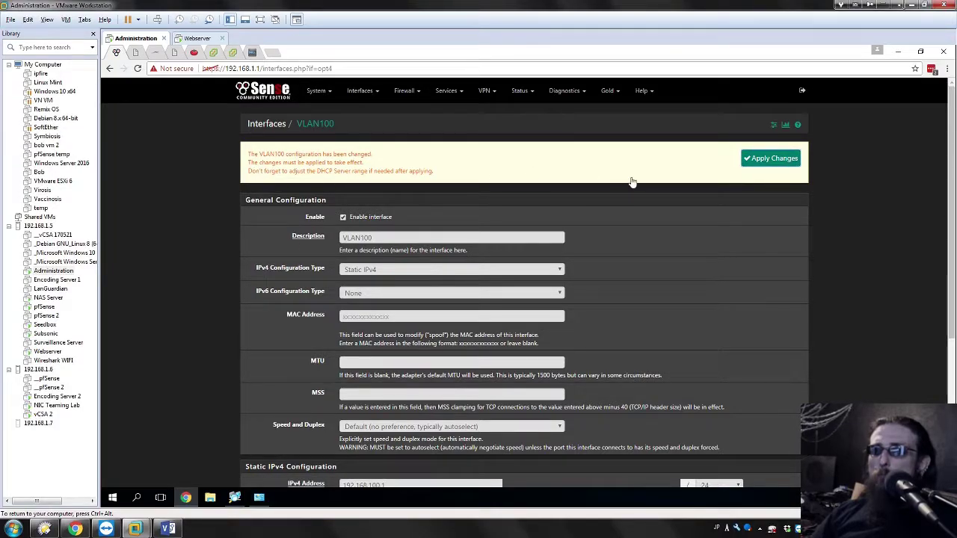
left_click(766, 161)
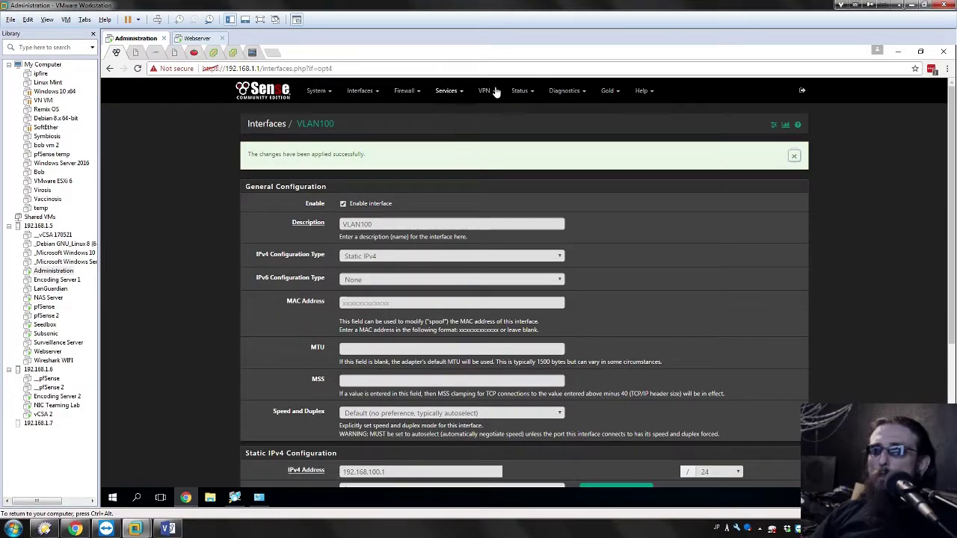
Open the DHCP server settings of the VLAN100 interface.
left_click(521, 91)
left_click(533, 151)
left_click(451, 90)
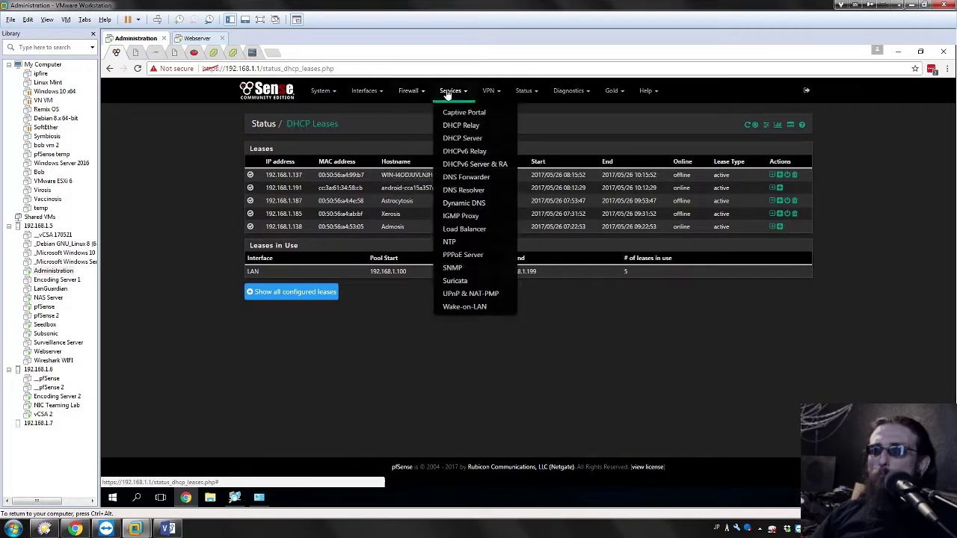
left_click(464, 139)
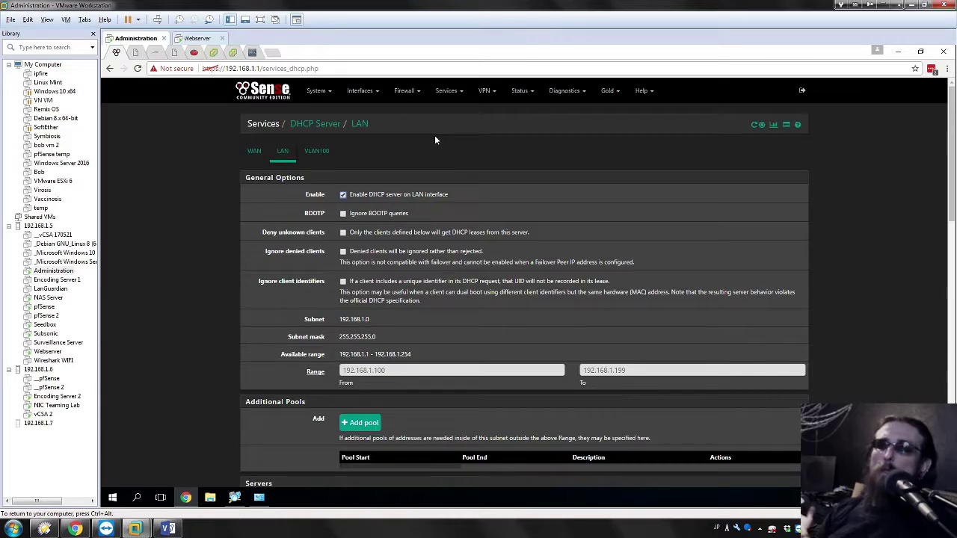
left_click(310, 158)
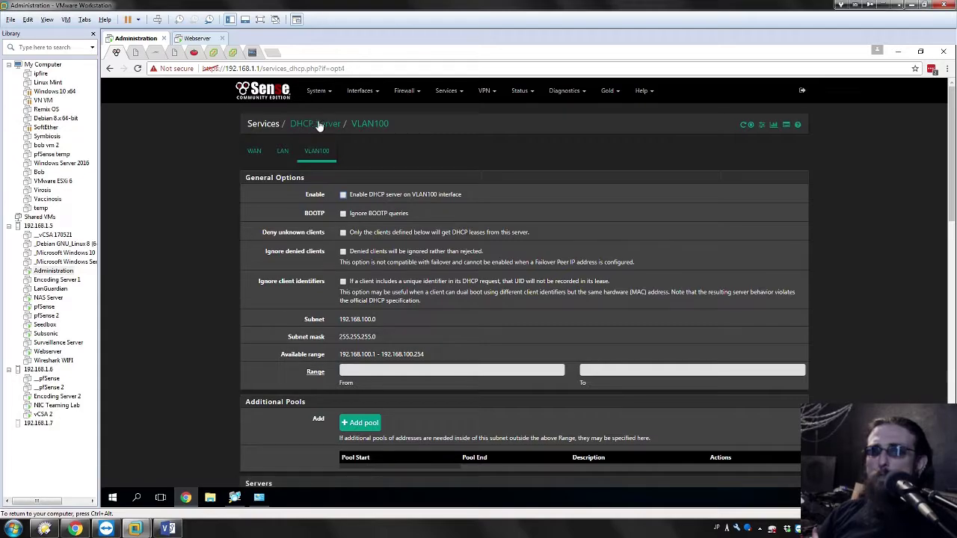
Examine the DHCP address range of the LAN interface and return to the VLAN100 DHCP settings.
left_click(281, 154)
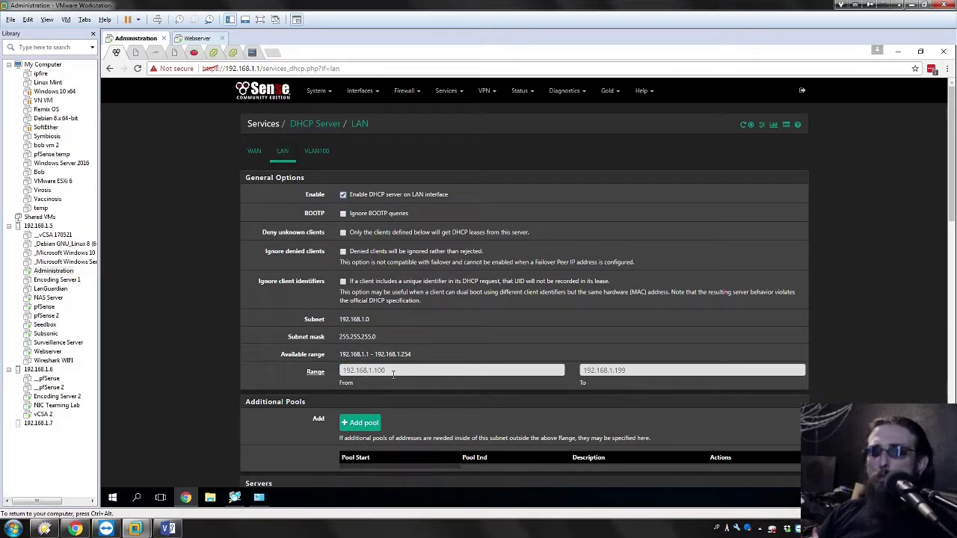
double_click(361, 369)
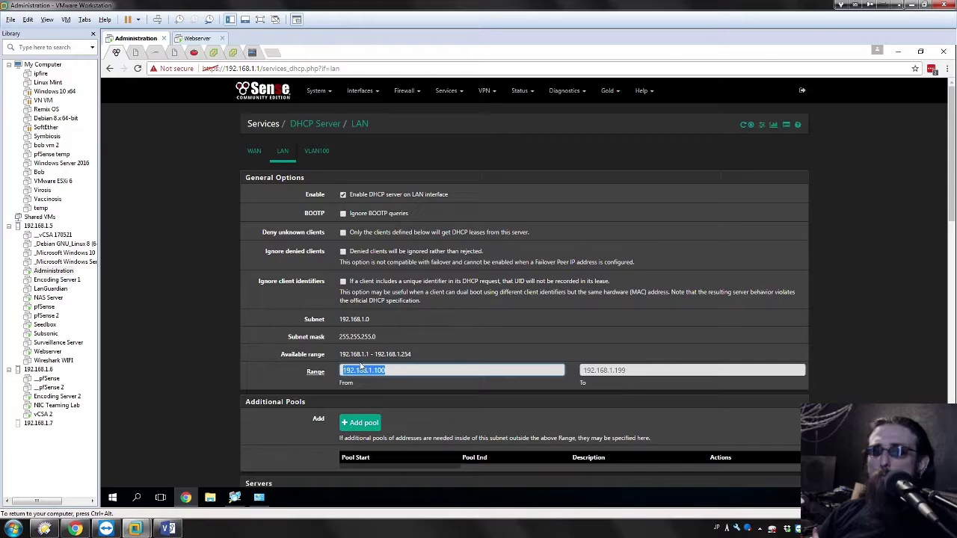
left_click(646, 367)
left_click(411, 370)
left_click(610, 376)
left_click(370, 370)
left_click(316, 151)
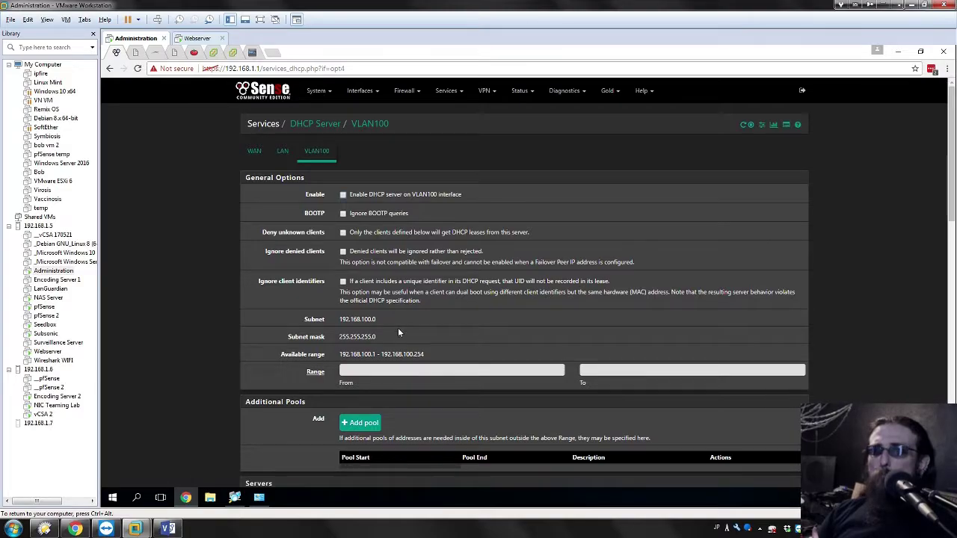
Try to save the VLAN100 DHCP settings with an address range from 192.168.100.10 to 192.168.100.255.
left_click(375, 369)
scroll(388, 335, "down", 1)
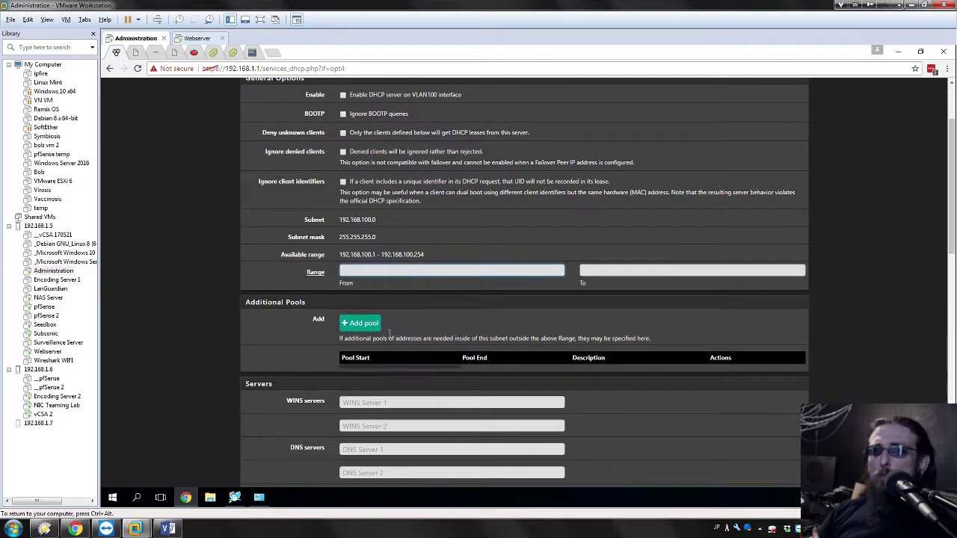
type("192.168.10")
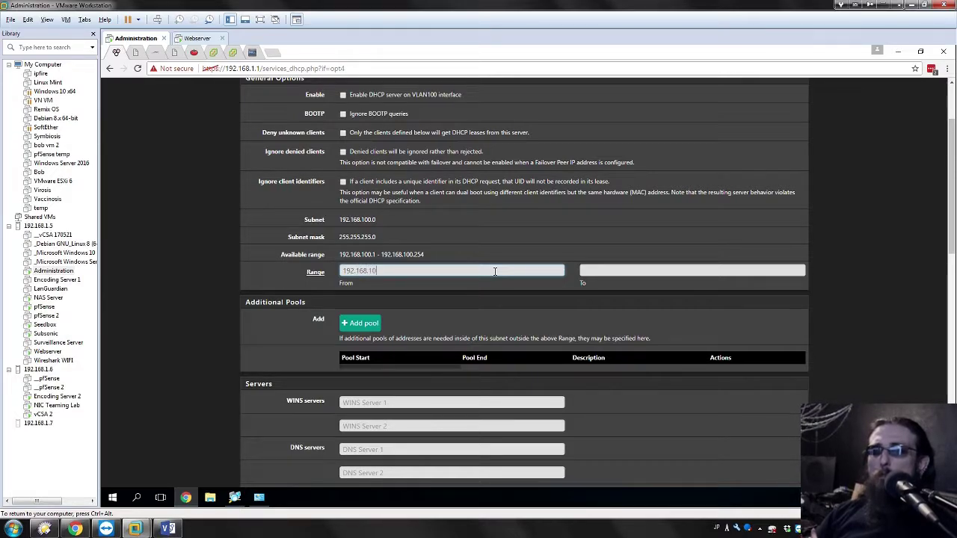
type("0.10")
left_click(632, 272)
type("192.168.100.255")
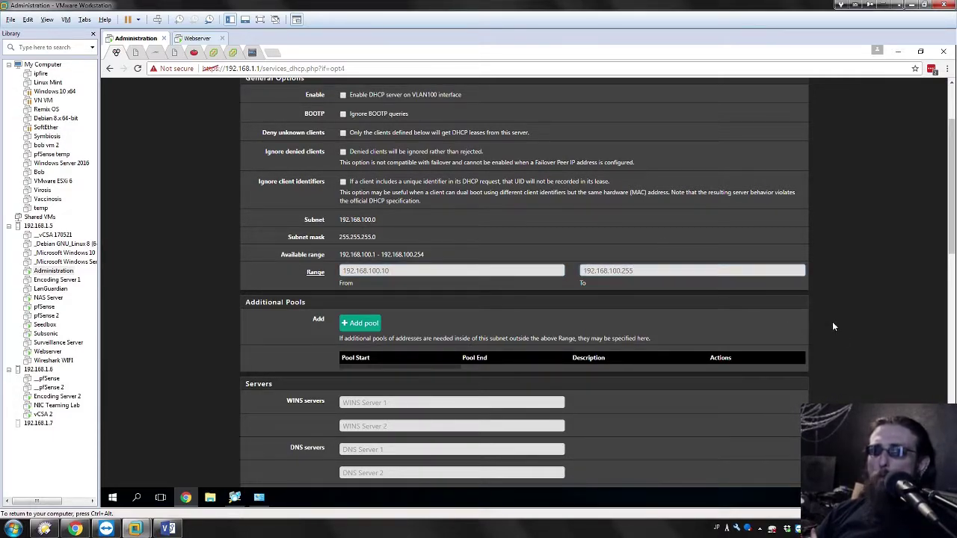
scroll(782, 306, "down", 10)
left_click(362, 379)
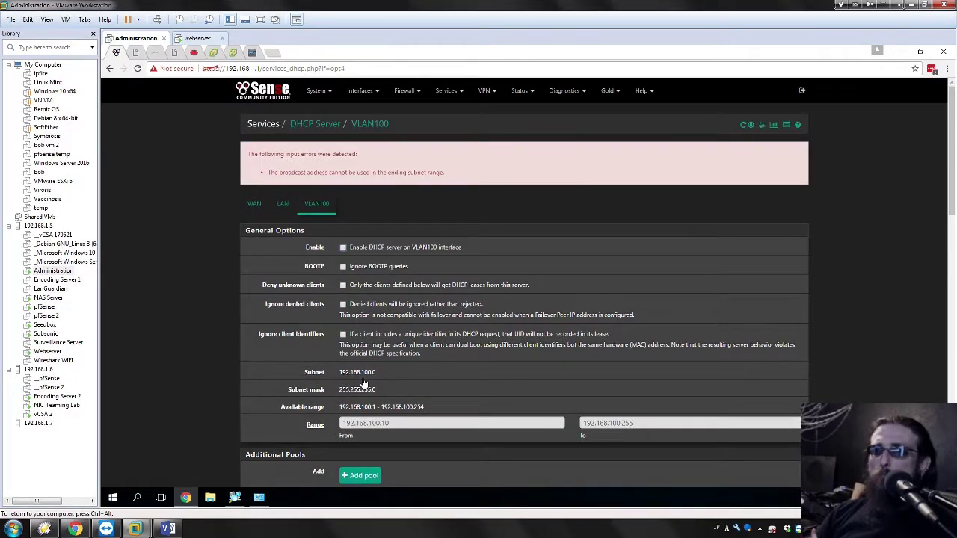
Set the end of the VLAN100 DHCP range to 192.168.100.254 and save the settings.
left_click_drag(268, 173, 512, 166)
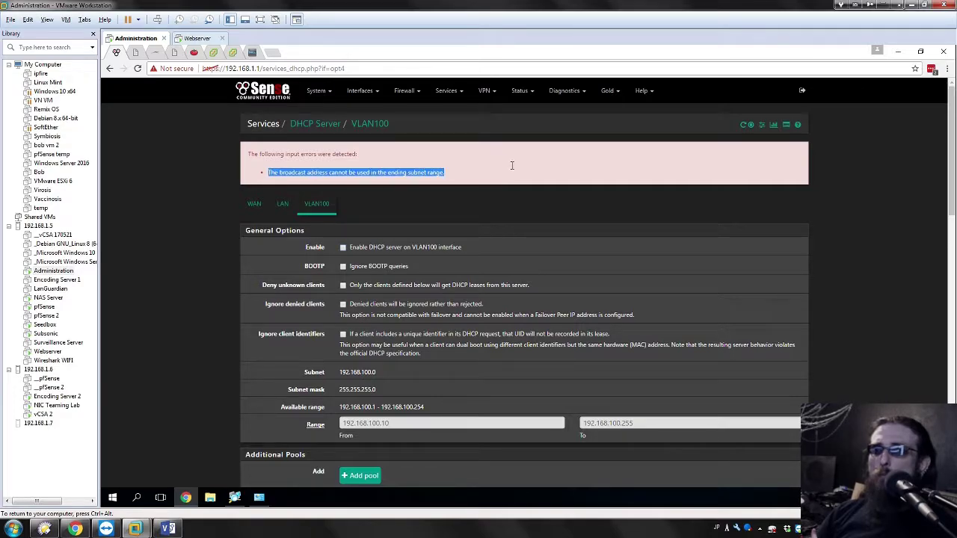
left_click_drag(393, 173, 471, 175)
left_click(544, 186)
left_click(658, 421)
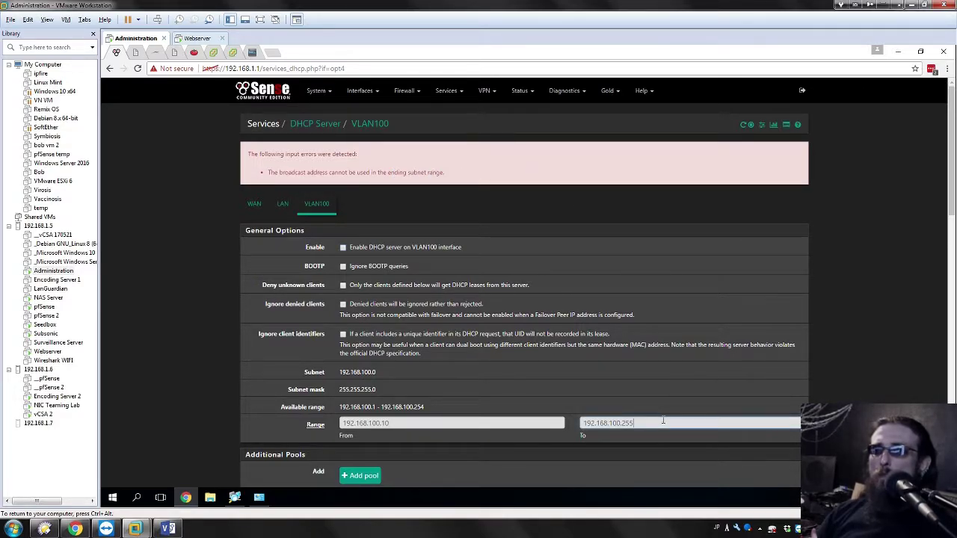
key("BackSpace")
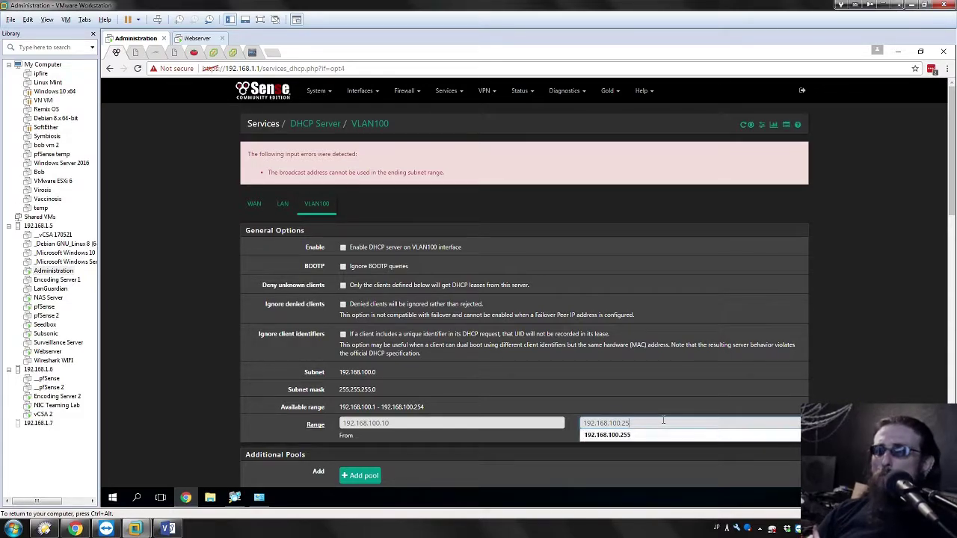
type("4")
key("Return")
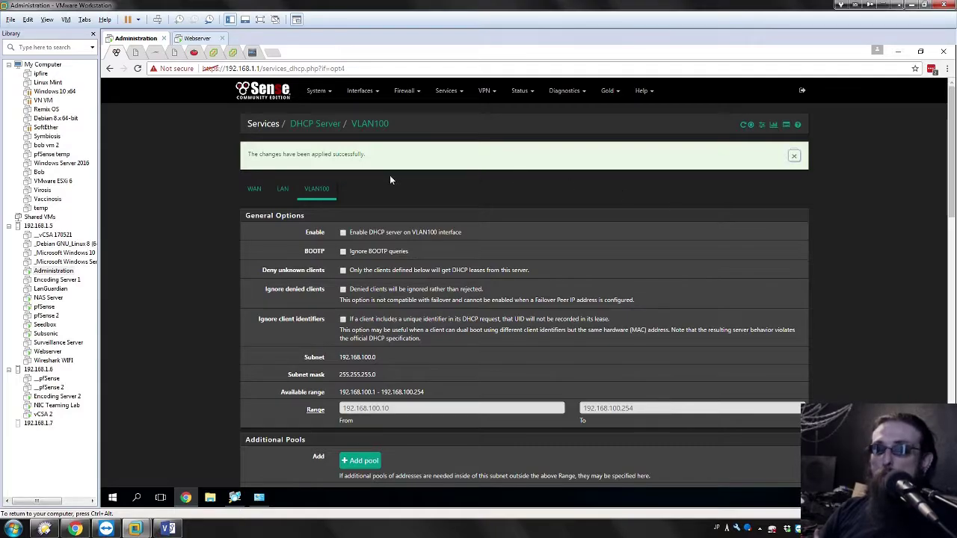
Open the pfSense firewall rules for the VLAN100 interface.
left_click(405, 89)
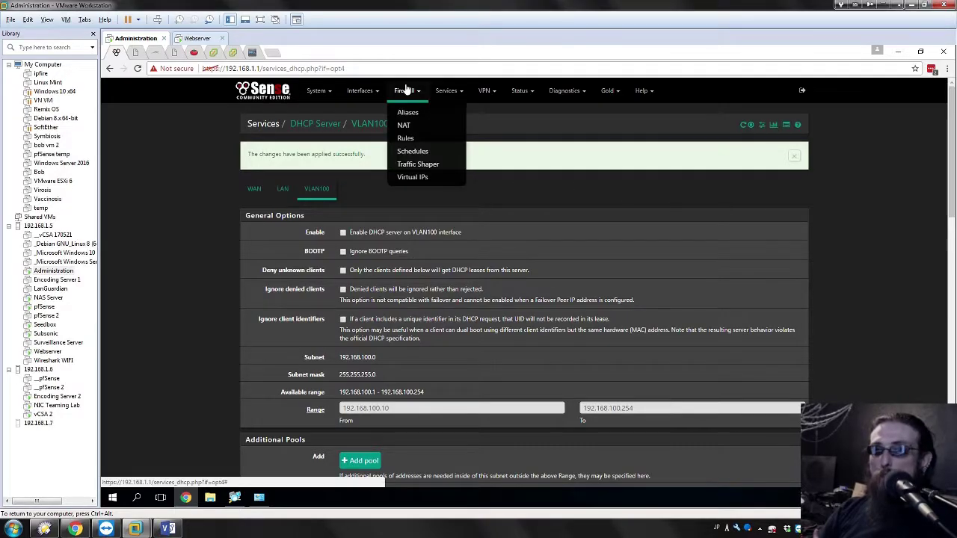
left_click(405, 141)
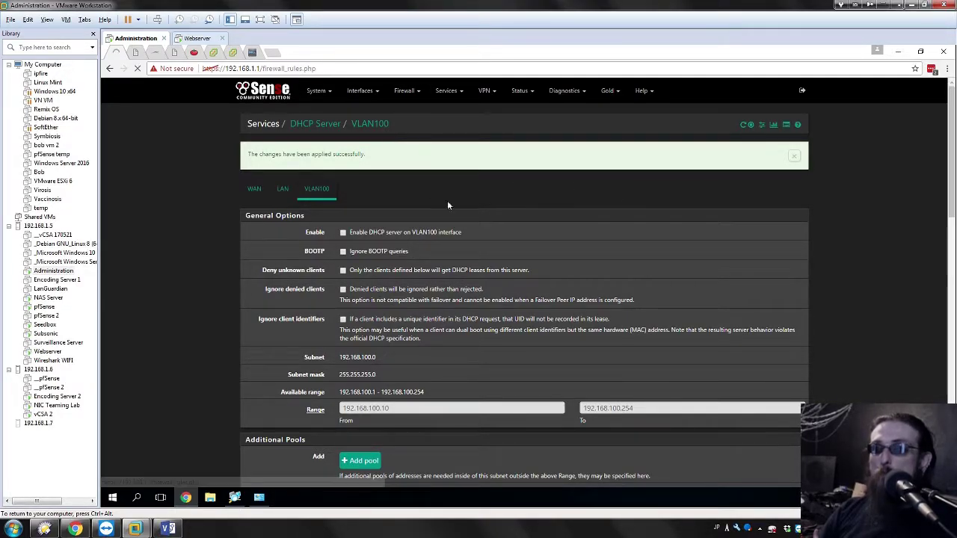
left_click(401, 153)
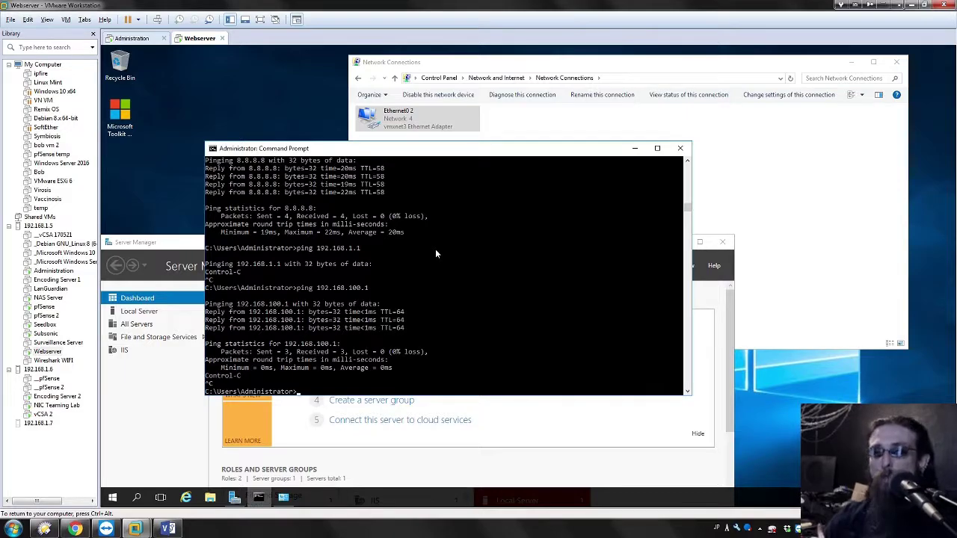
Ping 8.8.8.8 and 192.168.100.1 from the Webserver's command prompt.
left_click(435, 251)
key("Up")
key("Up")
key("Return")
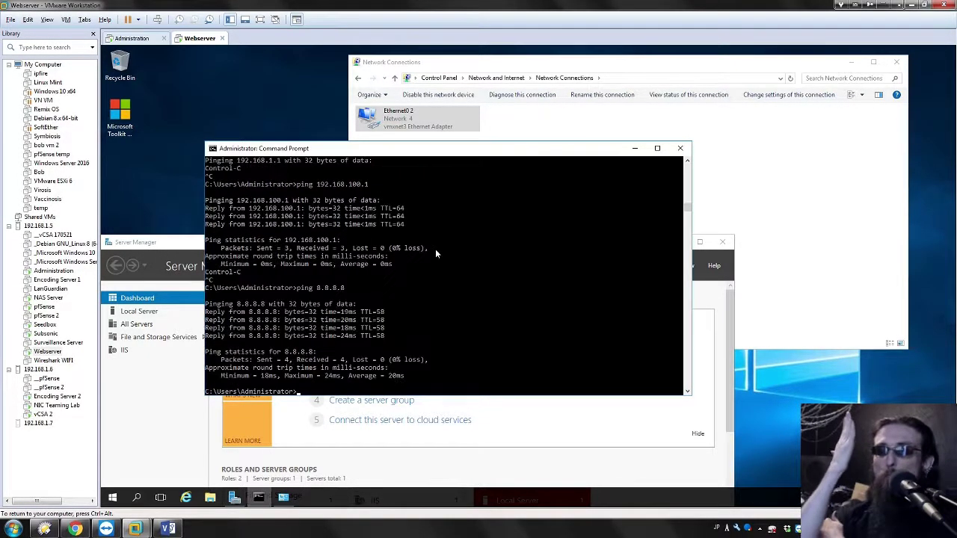
key("Up")
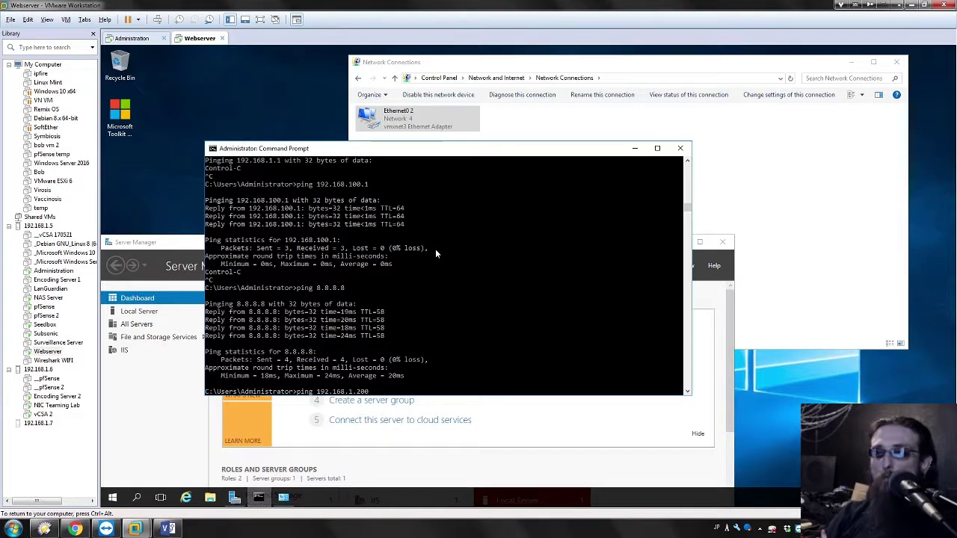
key("Up")
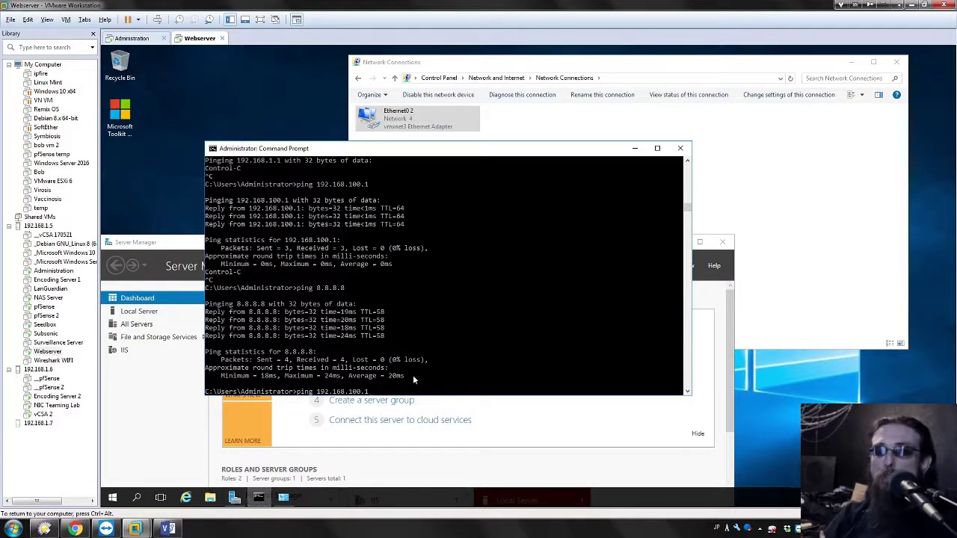
key("Return")
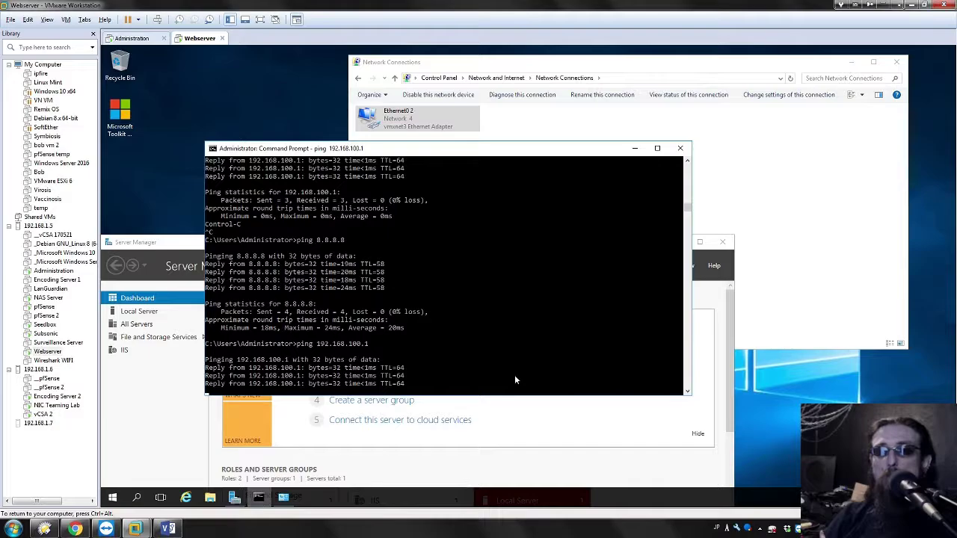
Ping 192.168.1.1 from the Webserver's command prompt, then interrupt the command.
key("Up")
key("BackSpace")
key("BackSpace")
key("BackSpace")
key("BackSpace")
type(".168.1.")
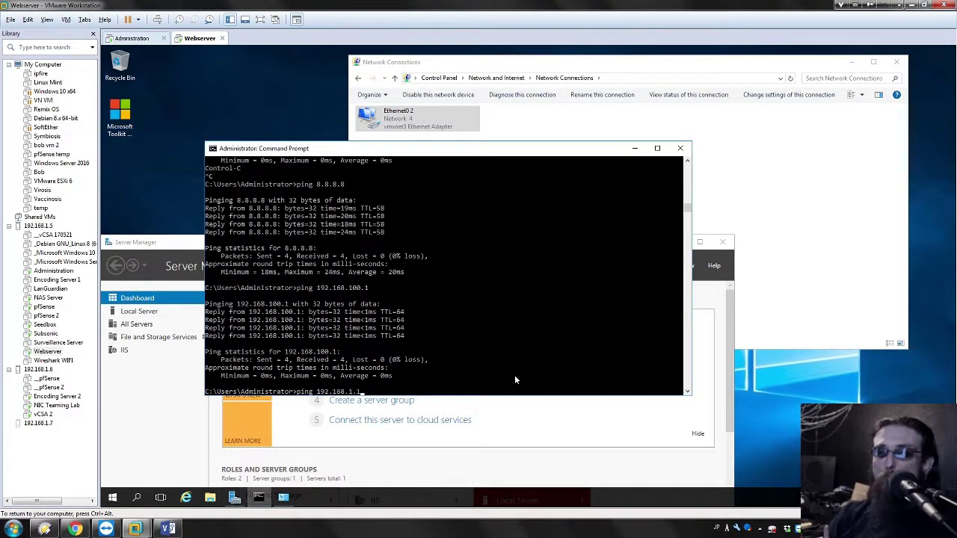
type("1")
key("Return")
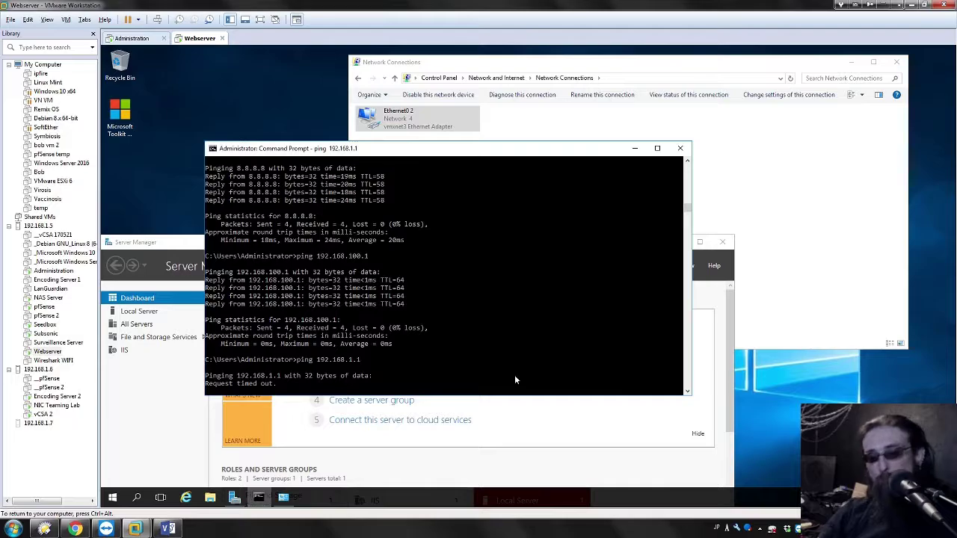
key("ctrl+c")
Ping 192.168.1.200 from the Webserver's command prompt, then interrupt the command.
key("Up")
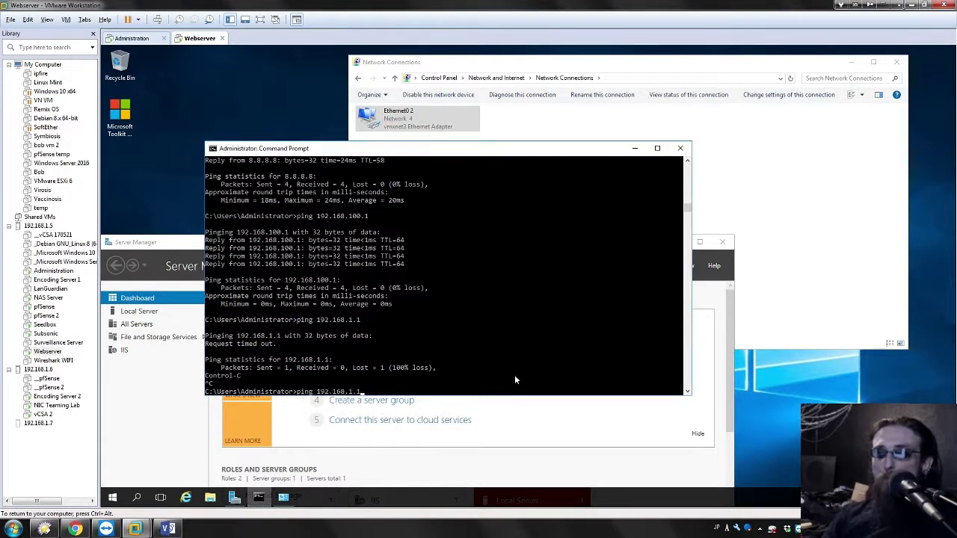
type("200")
key("Return")
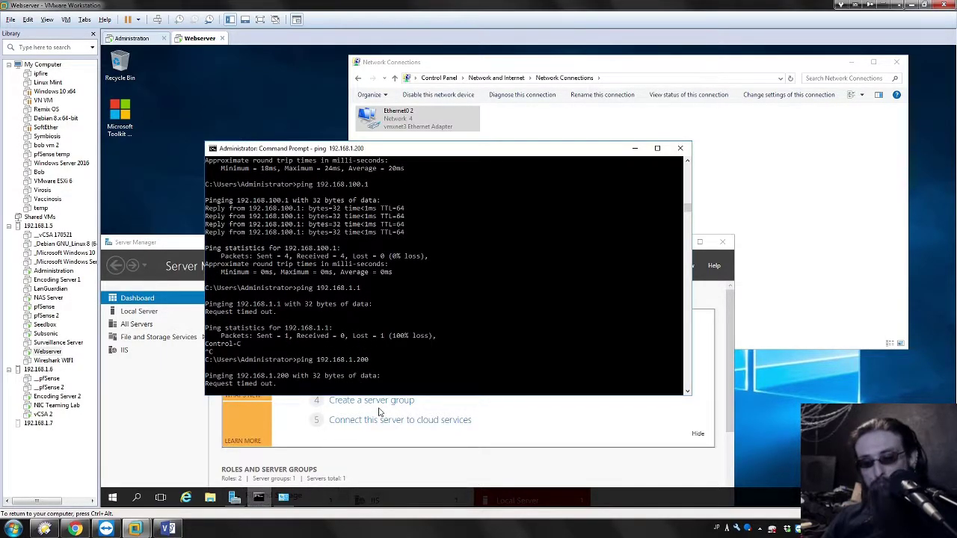
key("ctrl+c")
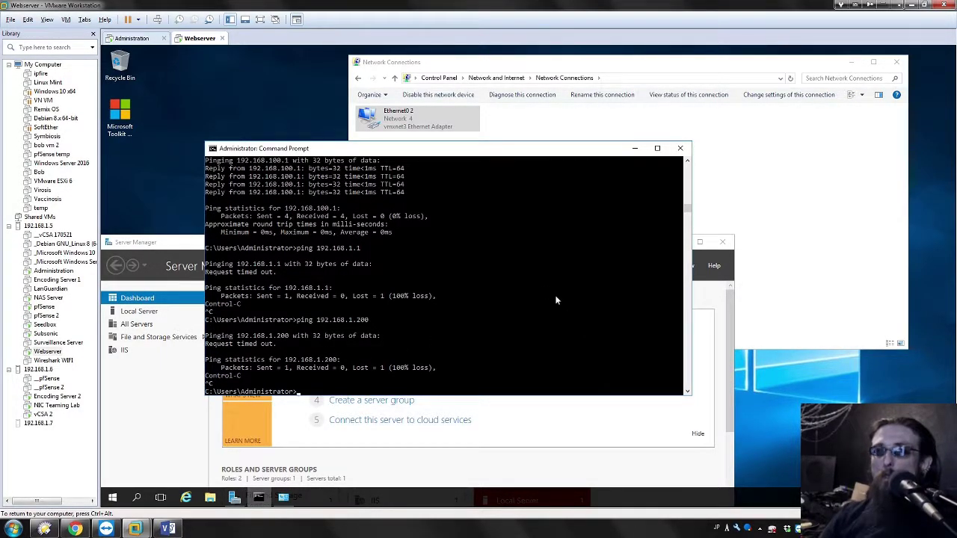
Examine the VLAN100 rule that blocks traffic to LAN net in the Administration VM, and return to the rule list.
left_click(133, 38)
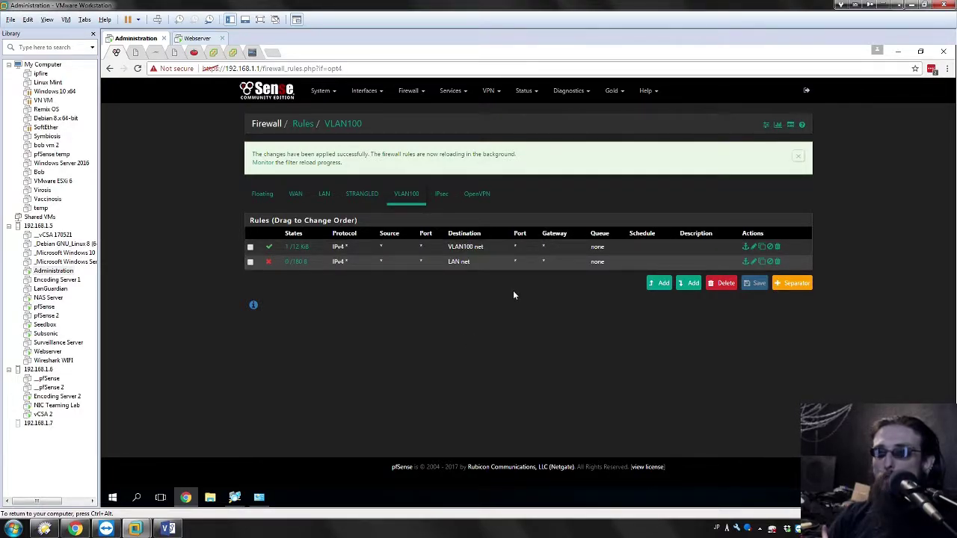
double_click(506, 263)
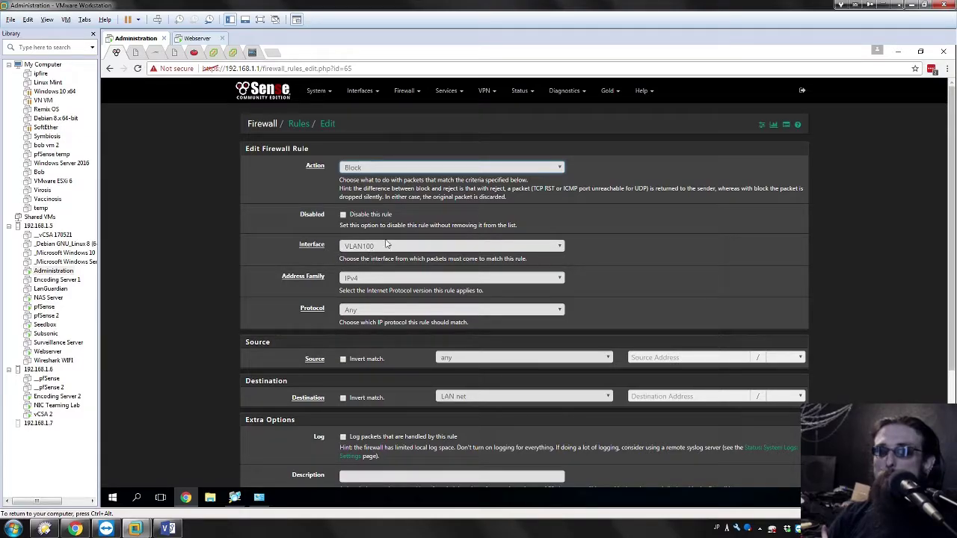
scroll(364, 258, "down", 3)
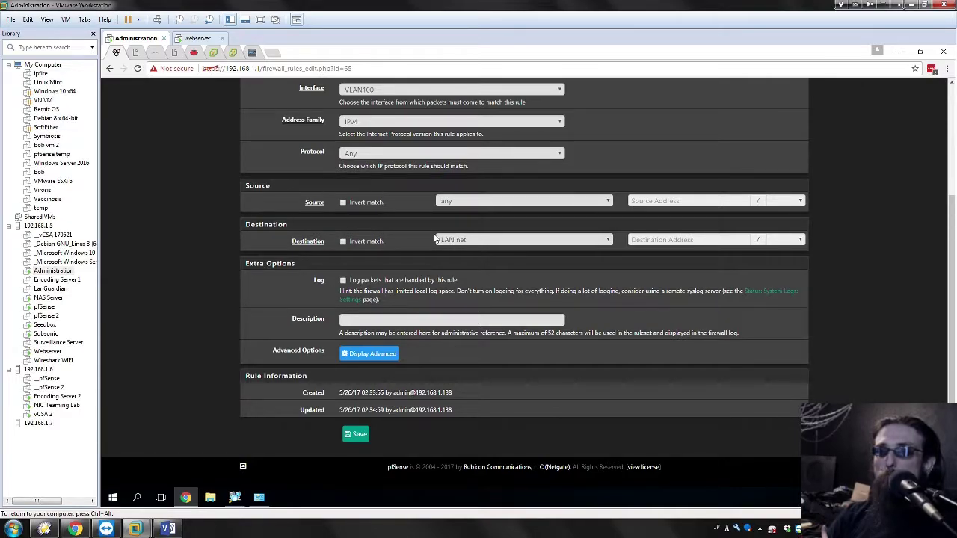
right_click(484, 280)
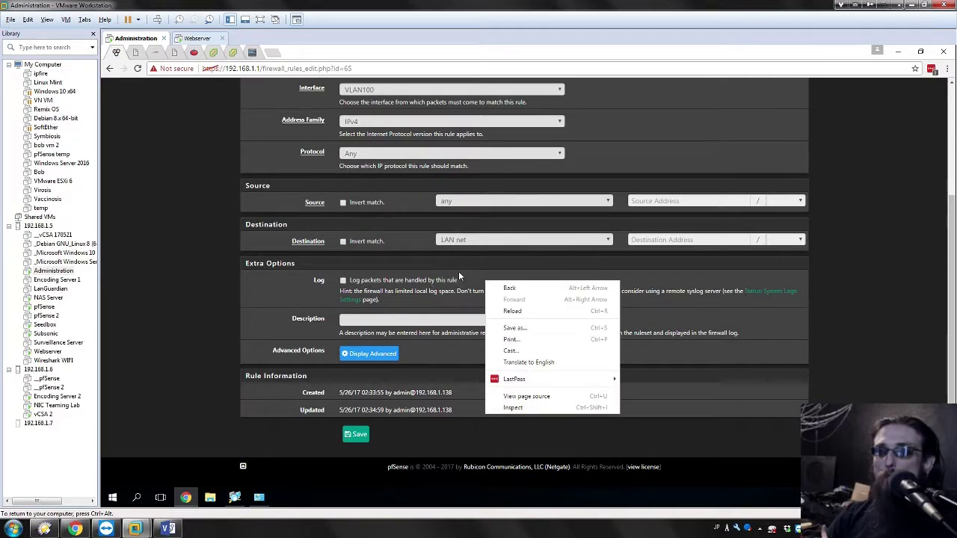
left_click(112, 69)
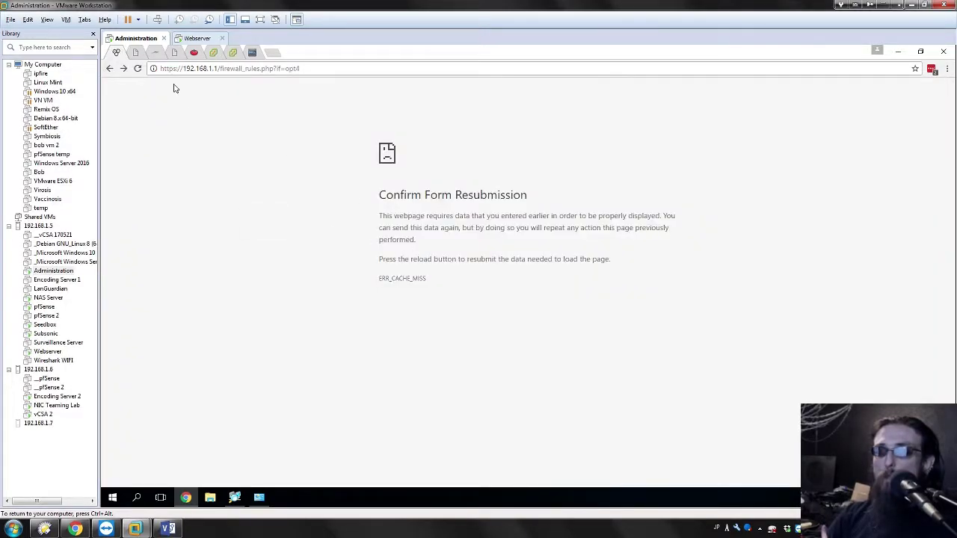
left_click(138, 69)
left_click(565, 145)
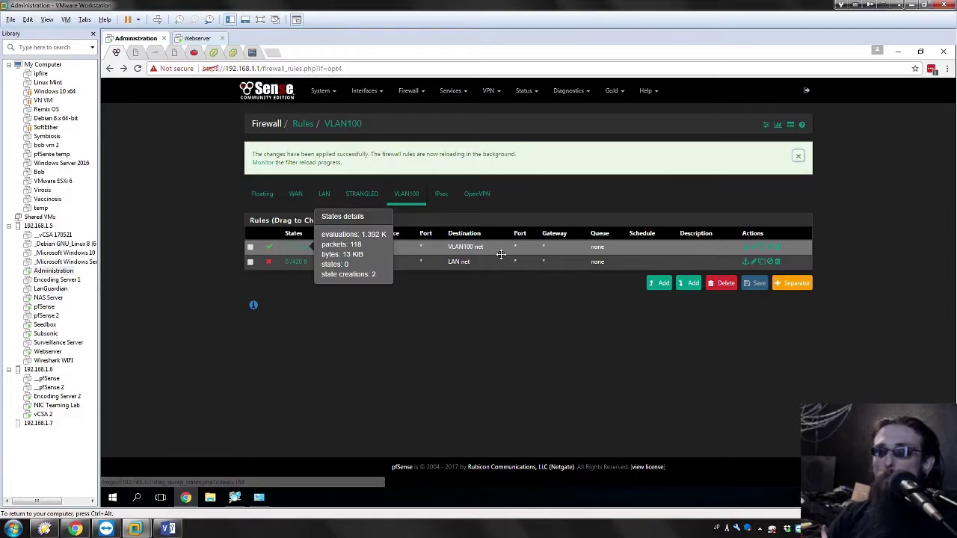
Examine the VLAN100 rule that passes traffic to VLAN100 net, and return to the rule list.
left_click(497, 247)
left_click(498, 251)
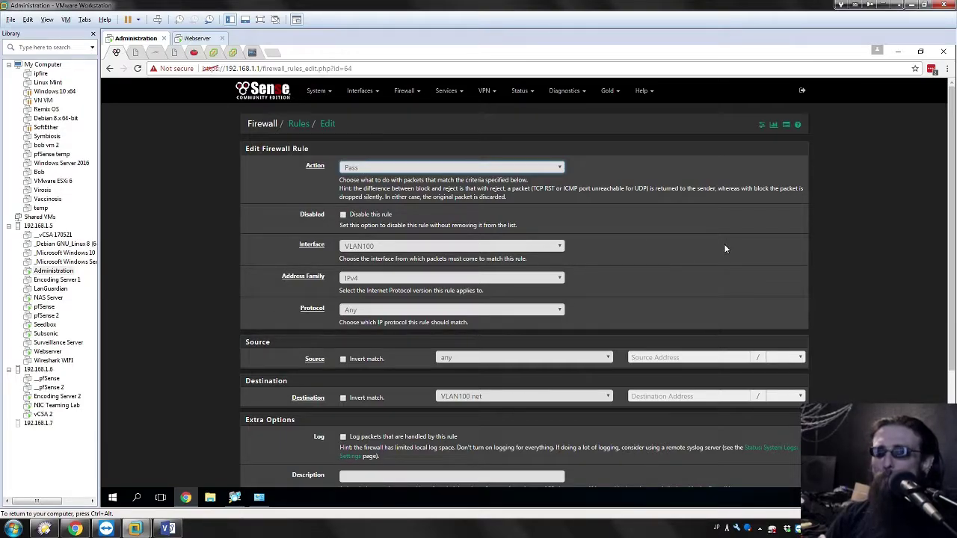
scroll(725, 247, "down", 2)
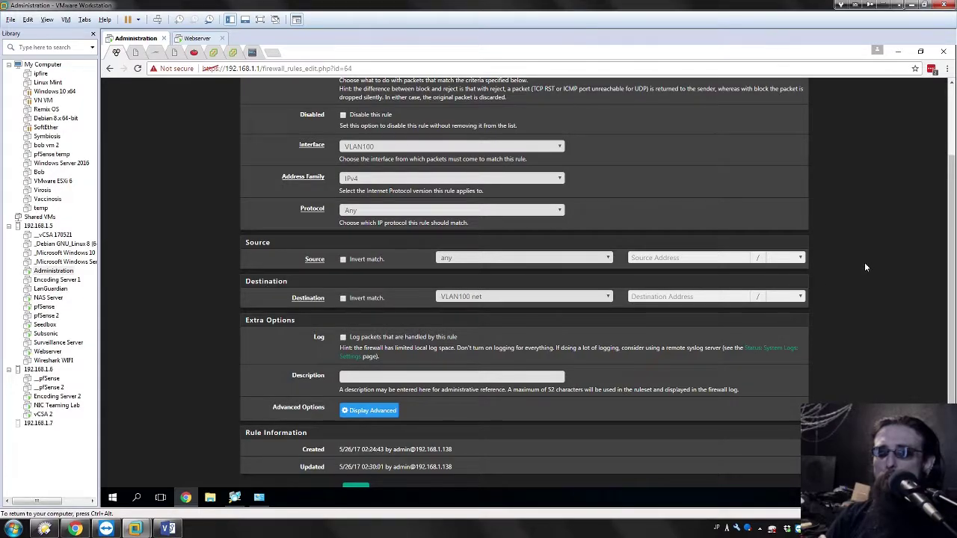
scroll(822, 262, "down", 1)
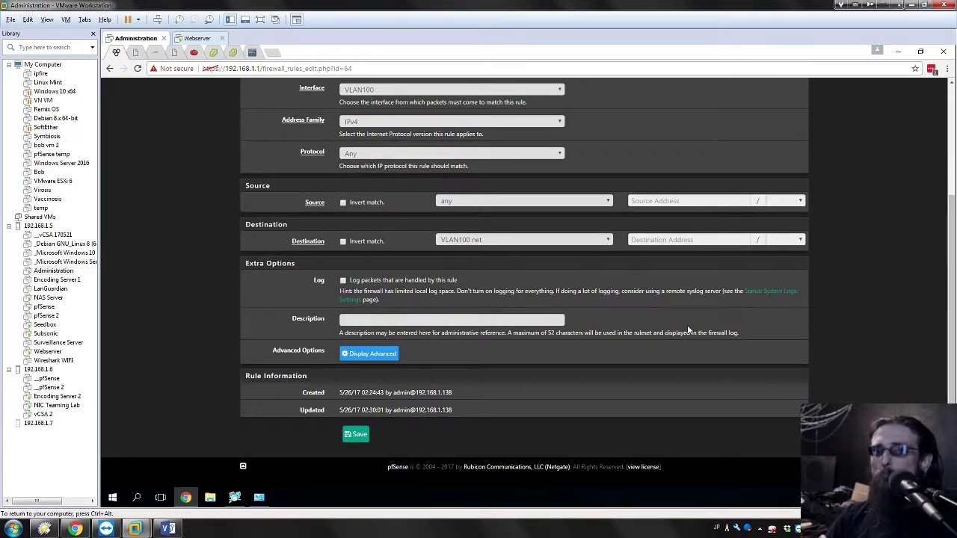
left_click(109, 68)
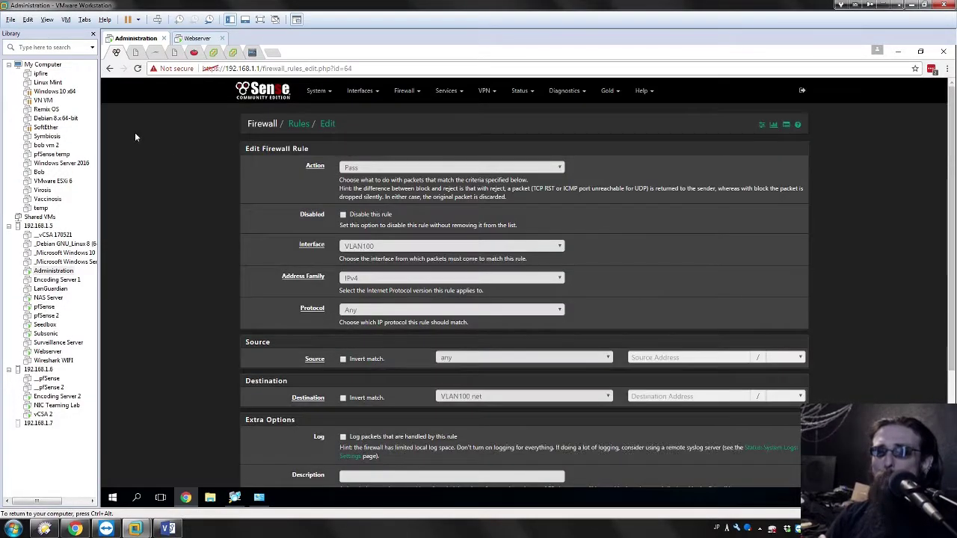
left_click(109, 68)
left_click(138, 68)
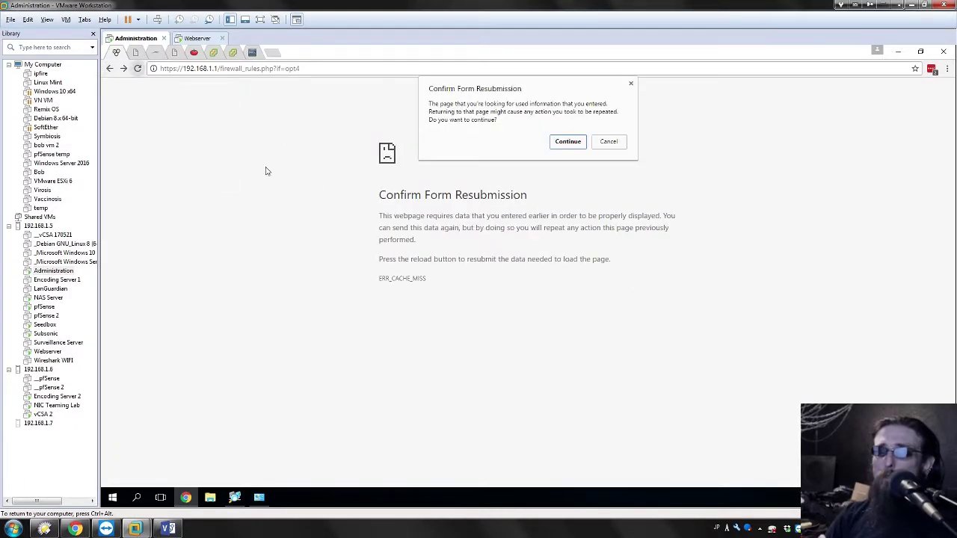
left_click(567, 142)
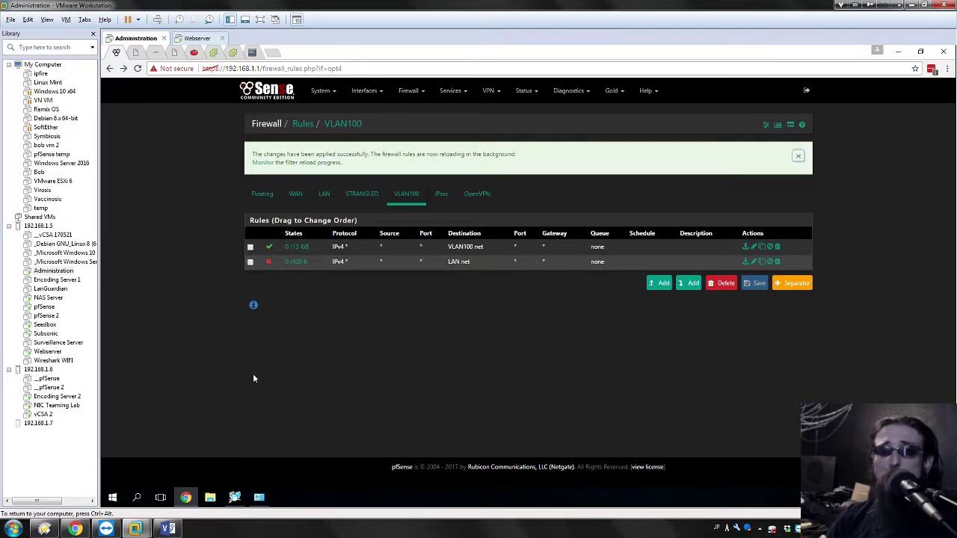
Switch to the Webserver VM, view the Ethernet0 2 connection status, and move its window away from the command prompt.
key("ctrl+Tab")
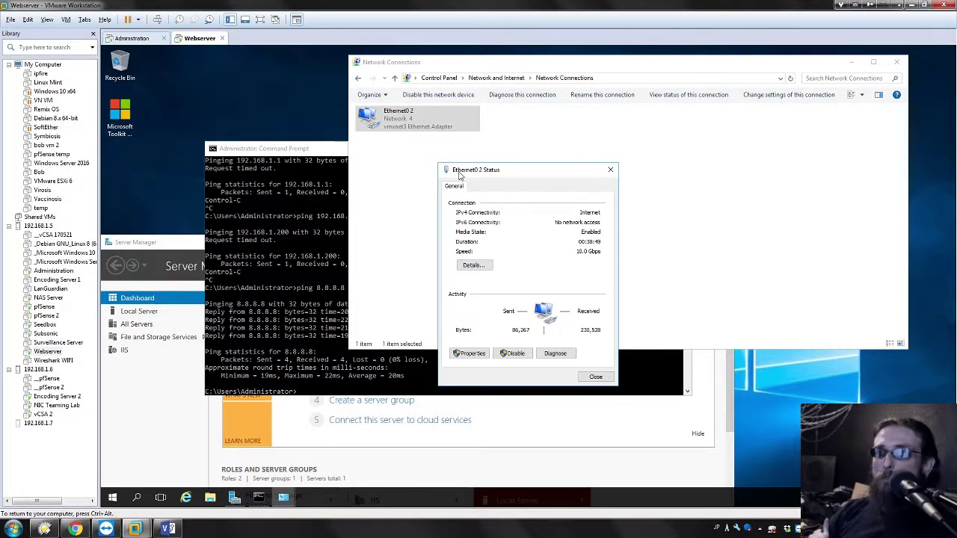
left_click_drag(479, 175, 346, 132)
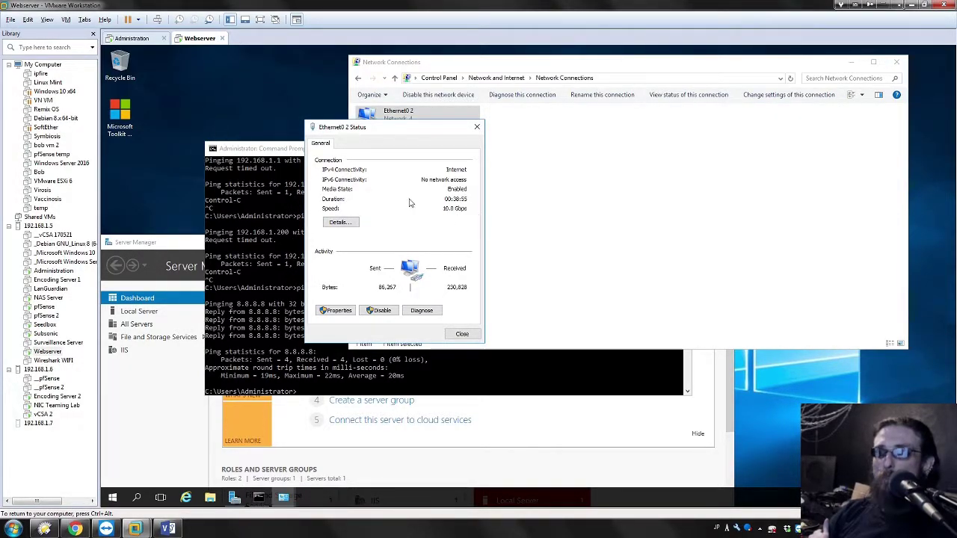
left_click_drag(367, 132, 690, 215)
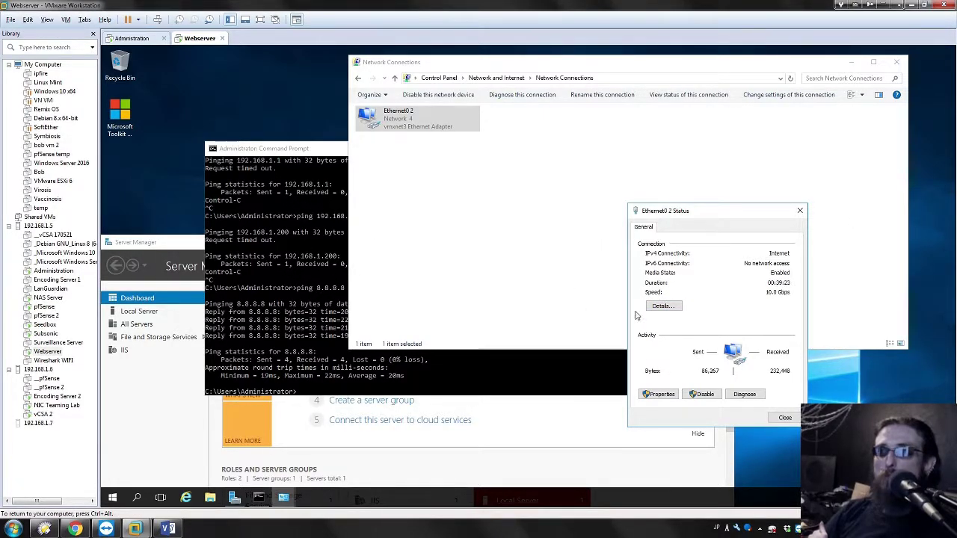
Examine the per-port VLAN configuration and member list of the switch at 192.168.2.11 in the Administration VM.
left_click(132, 38)
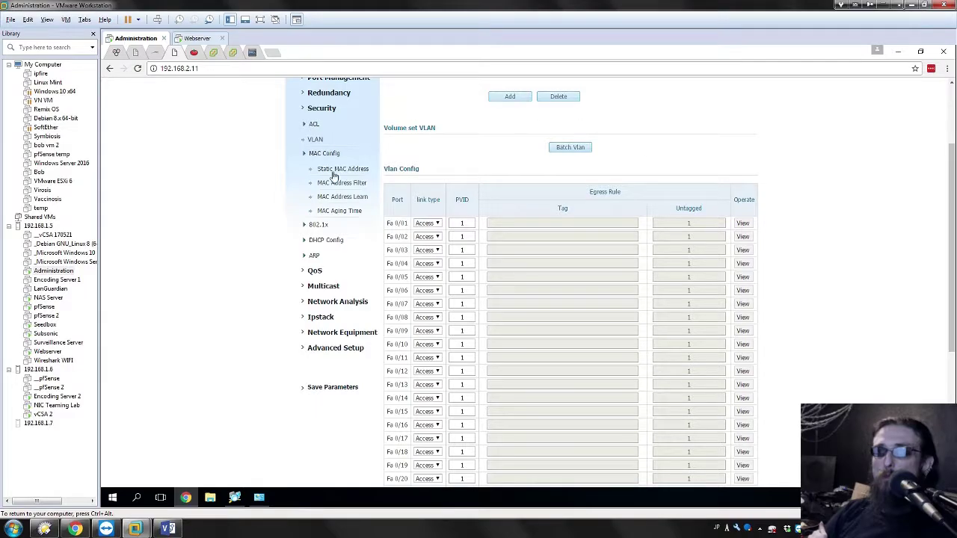
scroll(818, 225, "down", 4)
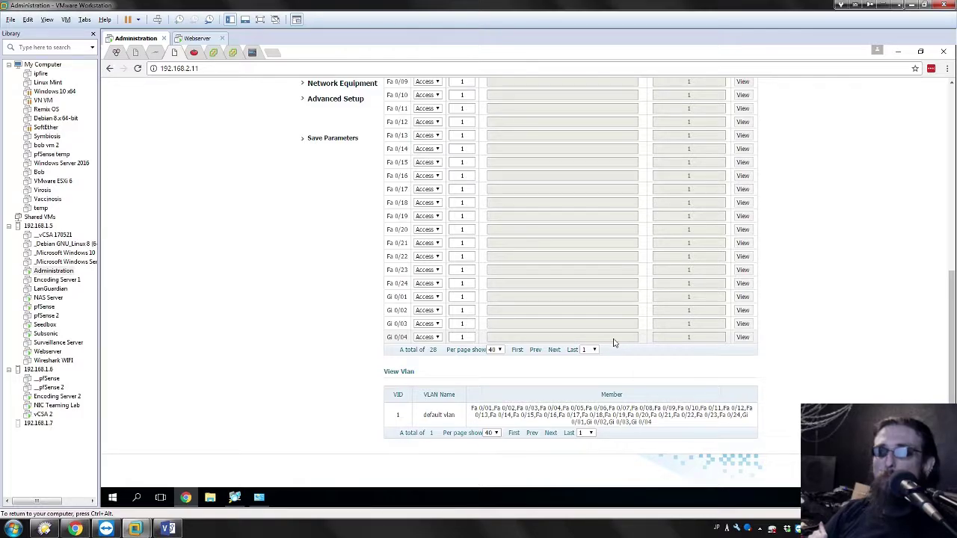
Return to the Webserver VM and ping 8.8.8.8 again from its command prompt.
left_click(198, 39)
left_click(336, 301)
key("Up")
key("Return")
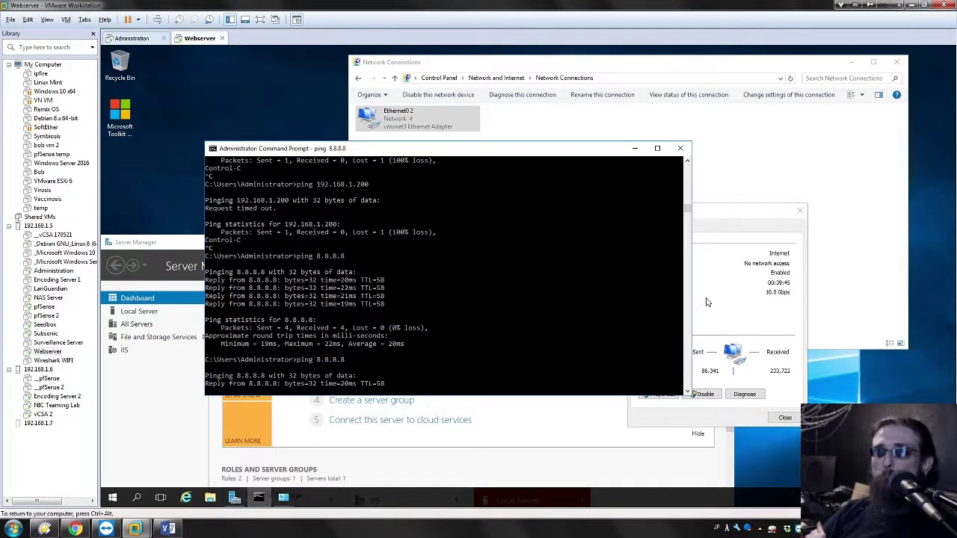